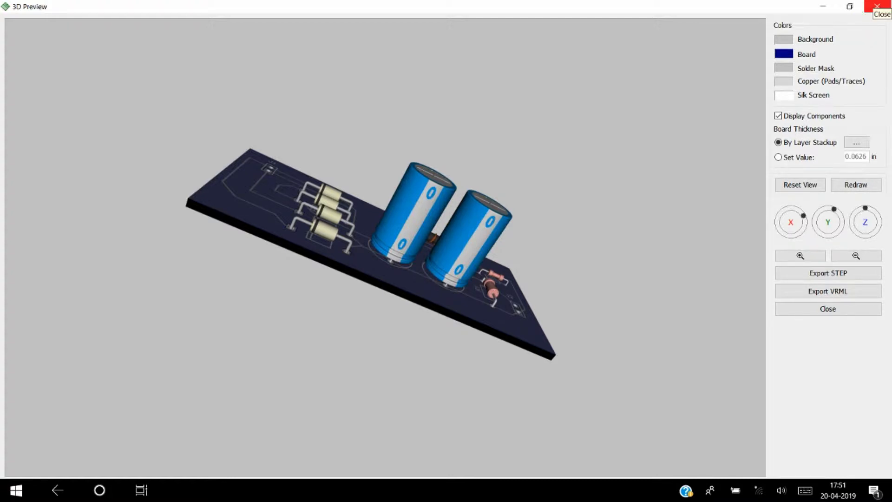
# Close the 3D preview of the finished board
pyautogui.click(877, 6)
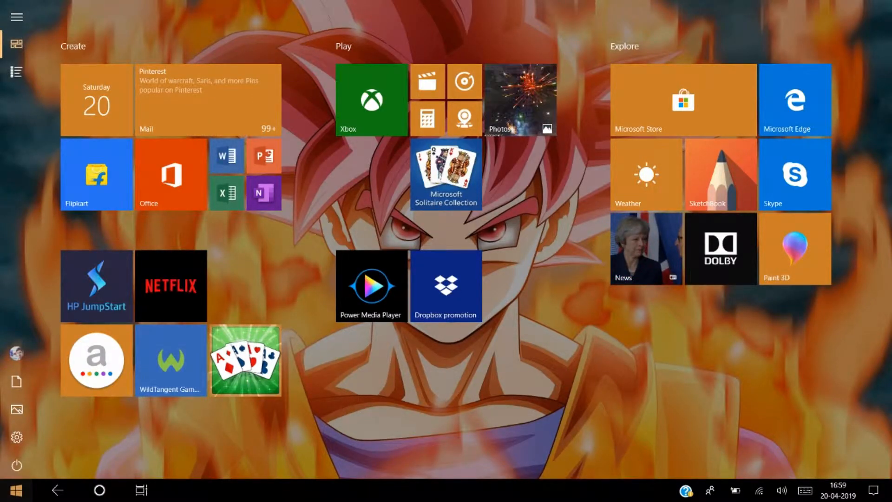
# Launch Google Chrome from the list of all installed apps
pyautogui.click(17, 72)
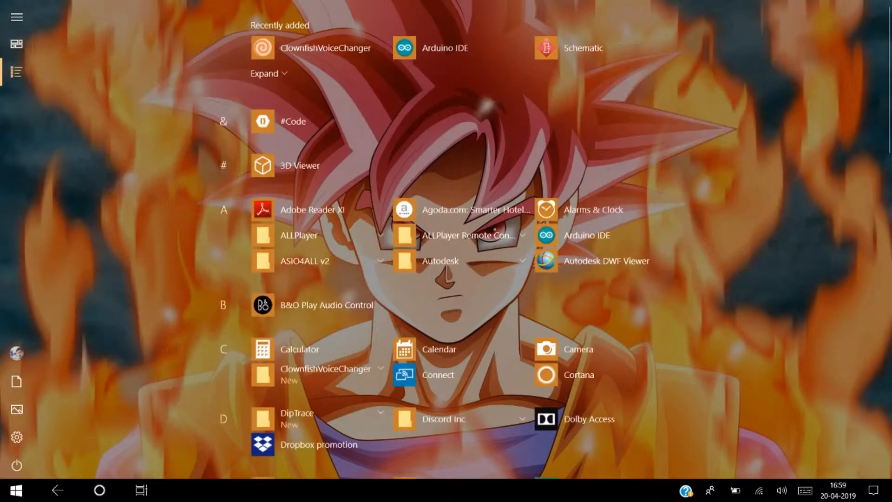
pyautogui.scroll(-3, 446, 251)
pyautogui.scroll(-2, 447, 251)
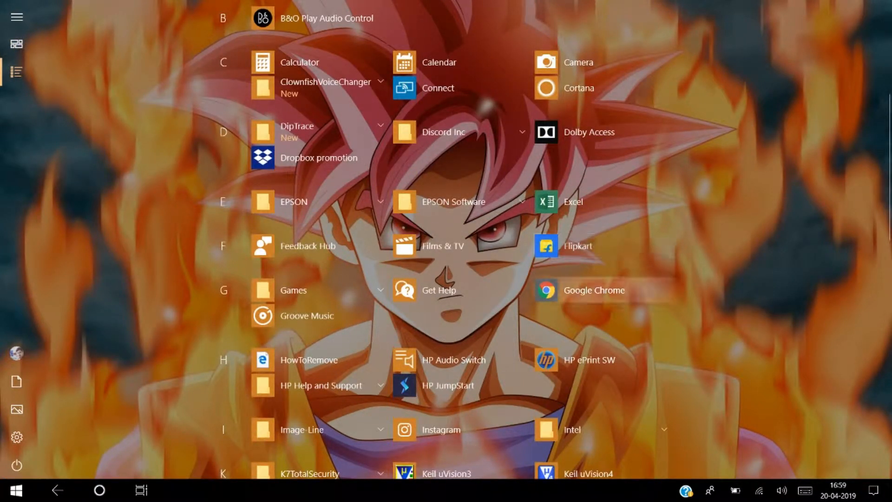
pyautogui.click(594, 290)
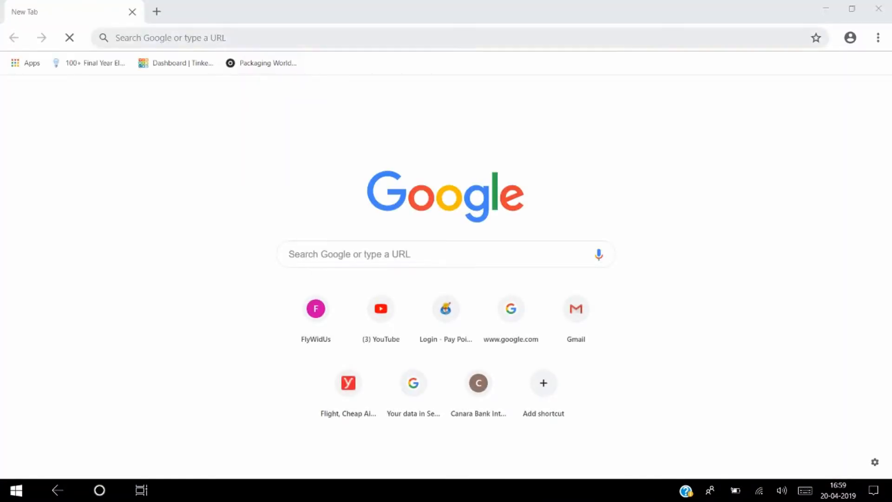
# Go to the diptrace.com home page and open its Download DipTrace page
pyautogui.write('diptrace')
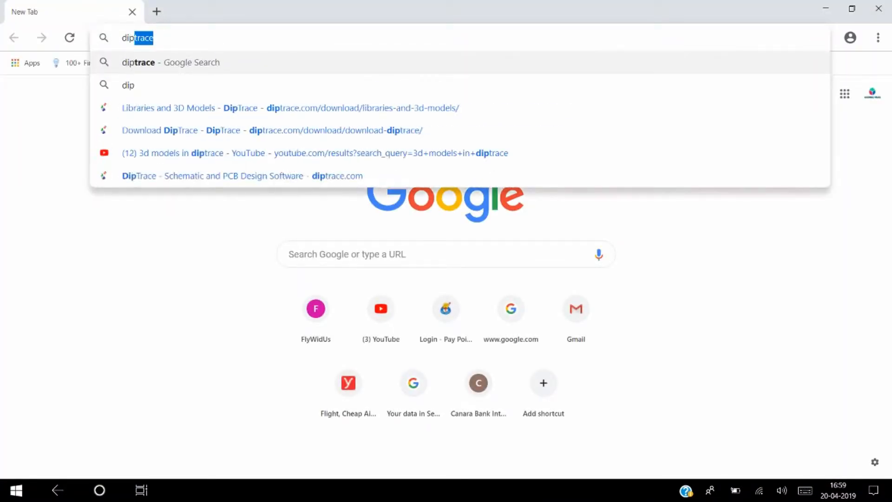
pyautogui.press('Down')
pyautogui.press('Return')
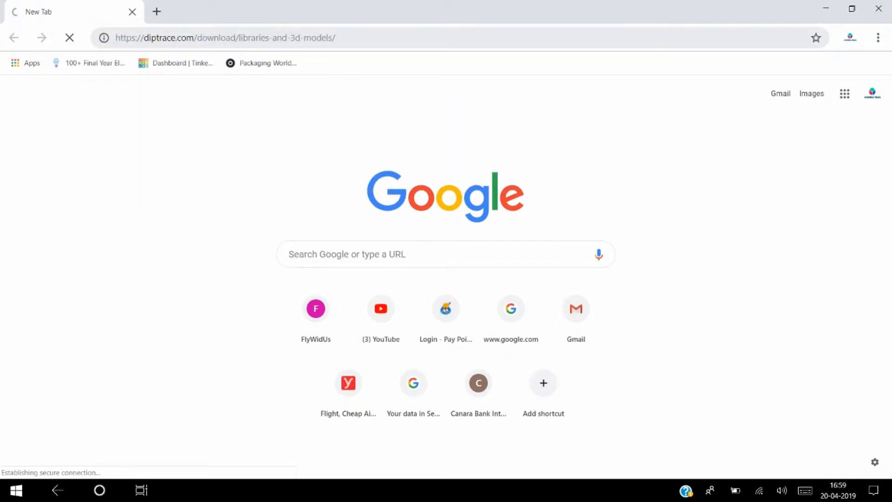
pyautogui.moveTo(337, 39); pyautogui.dragTo(197, 38)
pyautogui.press('BackSpace')
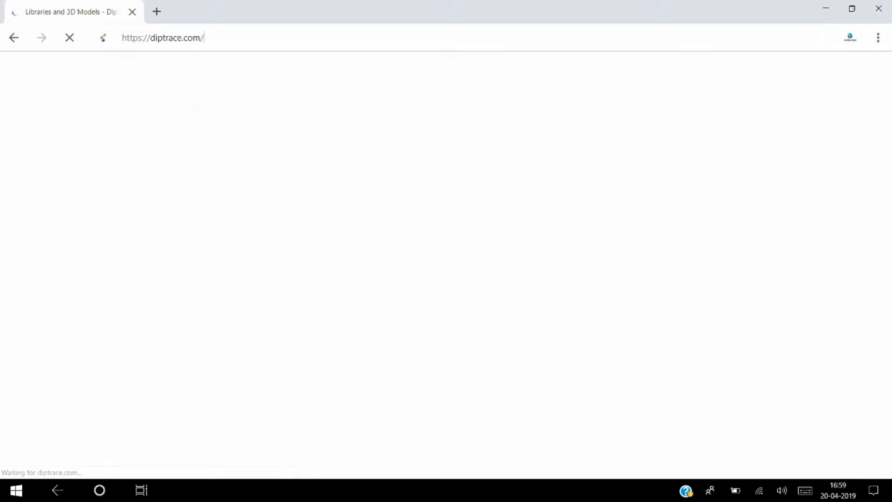
pyautogui.press('Return')
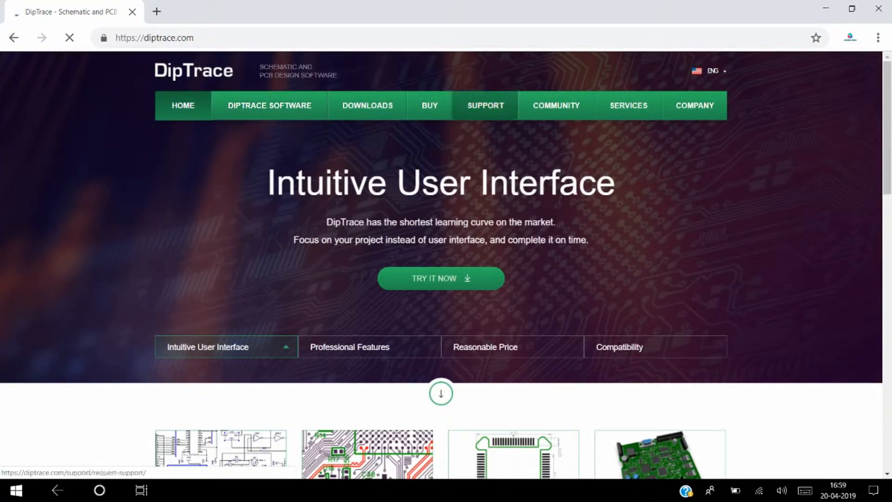
pyautogui.moveTo(367, 105)
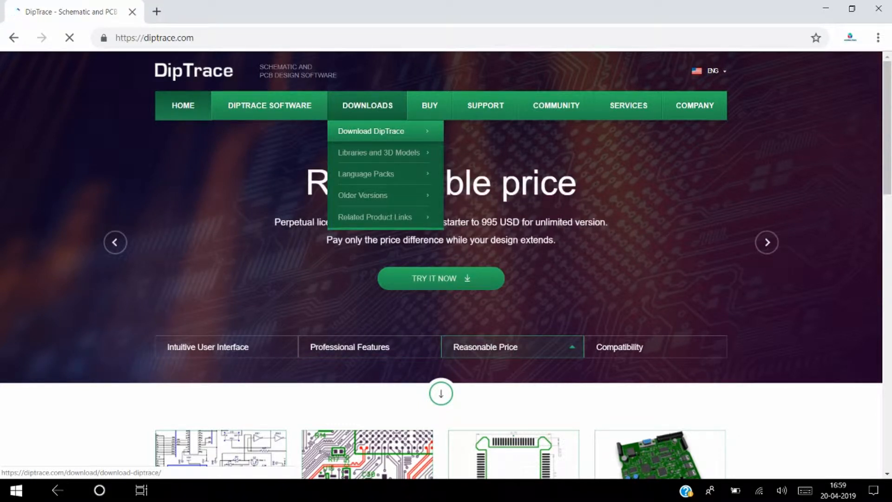
pyautogui.click(371, 131)
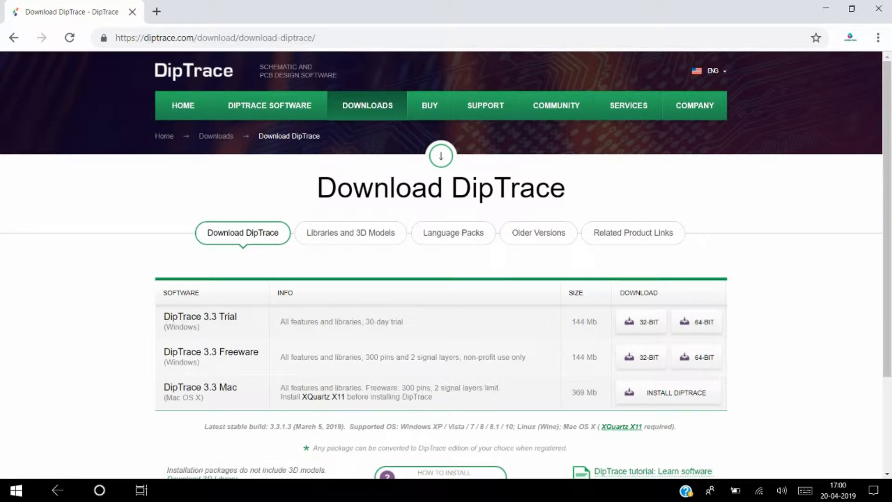
# Launch DipTrace's PCB Layout program and dismiss the Getting Started window
pyautogui.click(16, 491)
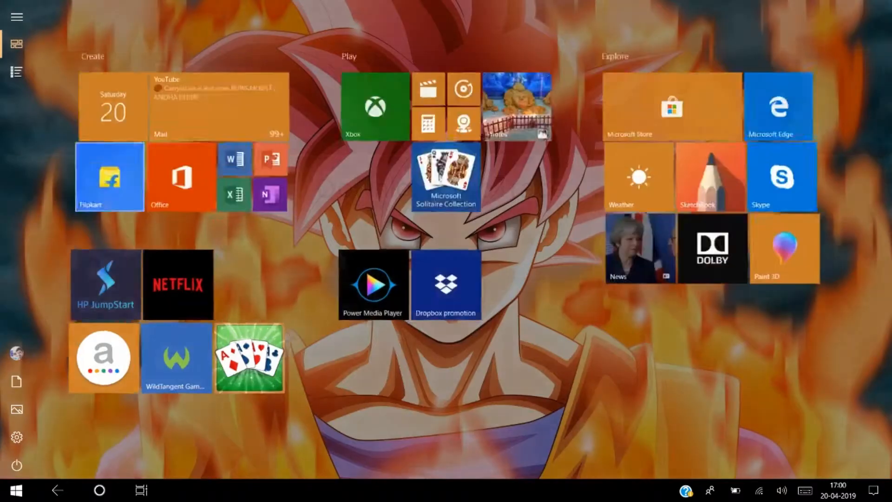
pyautogui.click(16, 71)
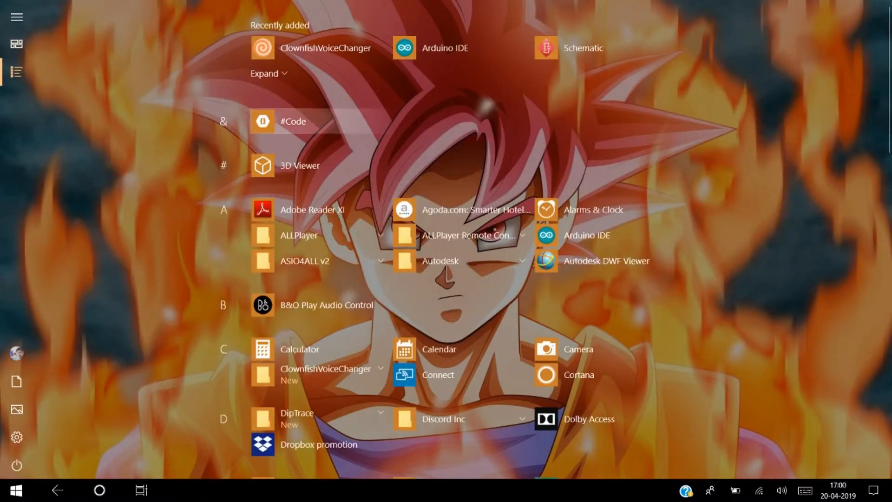
pyautogui.scroll(-6, 325, 182)
pyautogui.scroll(2, 325, 183)
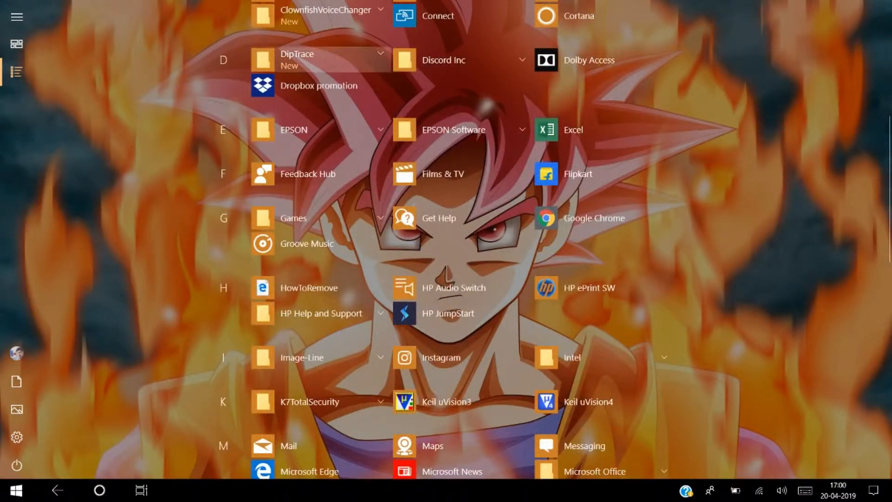
pyautogui.click(316, 59)
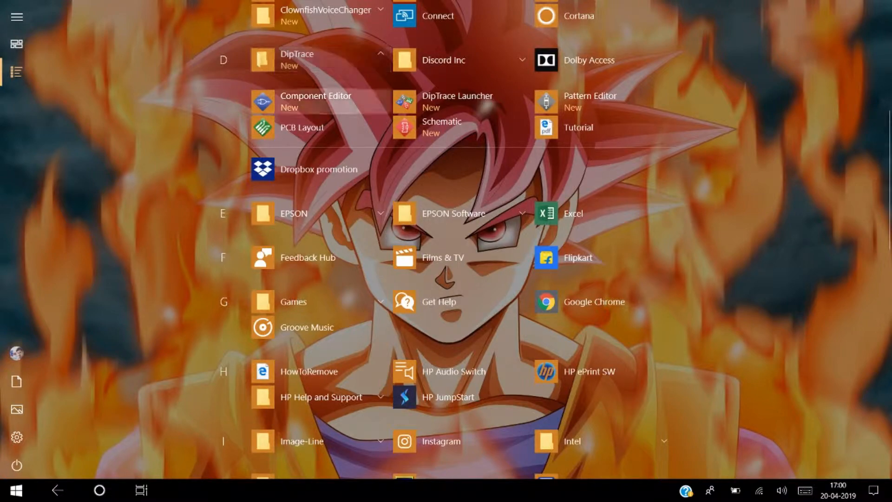
pyautogui.click(320, 127)
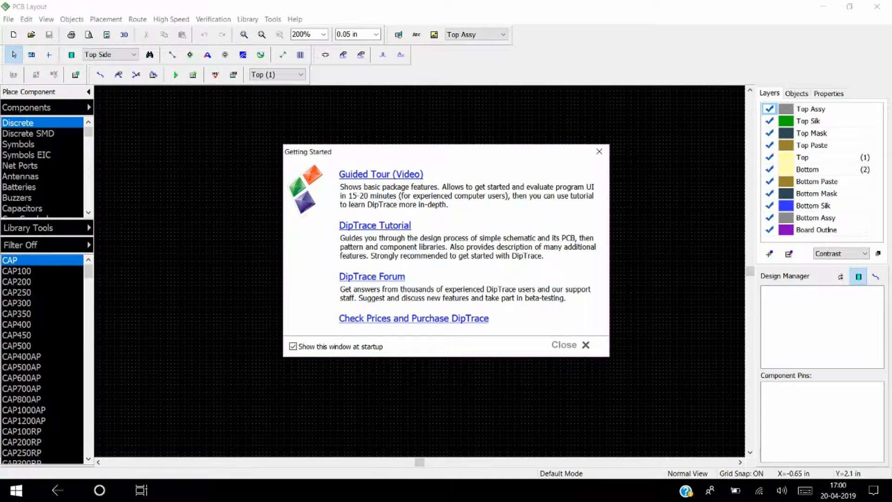
pyautogui.click(576, 345)
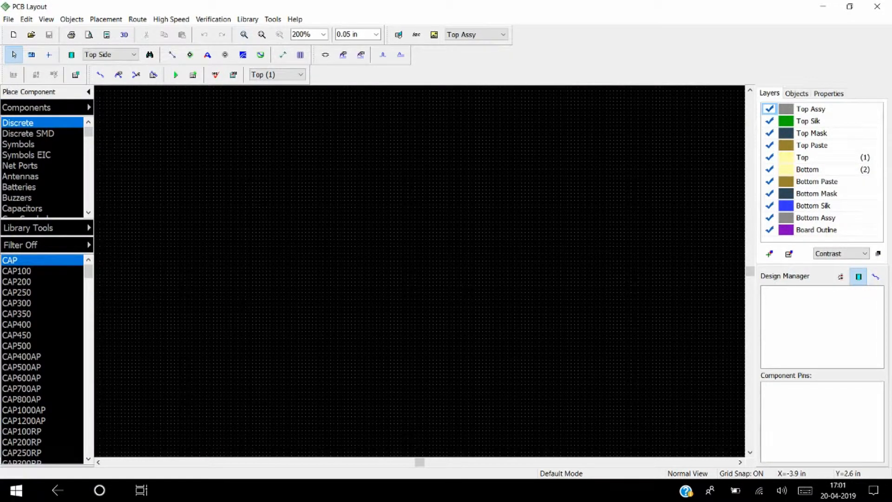
pyautogui.click(28, 133)
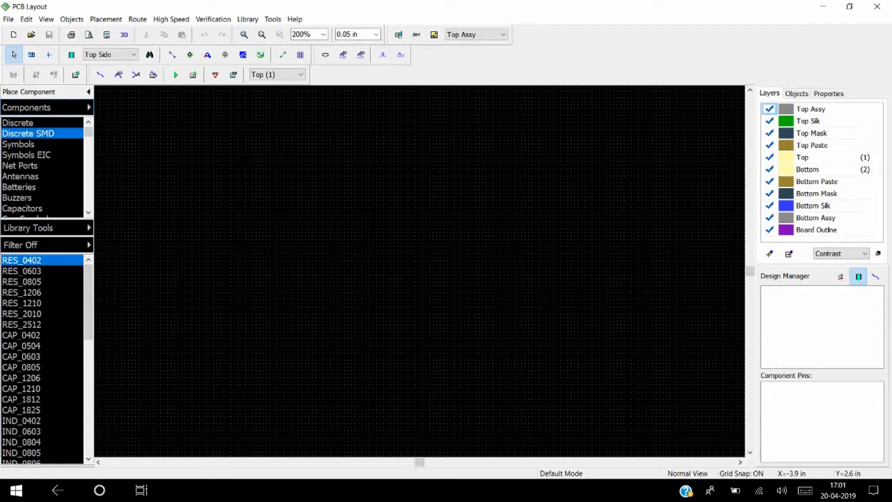
pyautogui.click(47, 107)
pyautogui.click(131, 107)
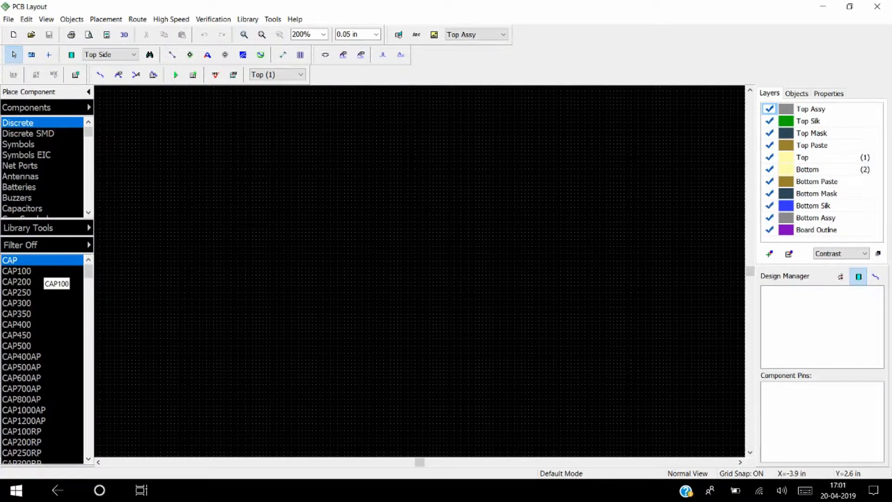
# Place two CAP300RP capacitors from the Discrete library side by side near the middle of the layout, at Y about 0.65 in
pyautogui.click(36, 271)
pyautogui.press('Down')
pyautogui.press('Down')
pyautogui.press('Down')
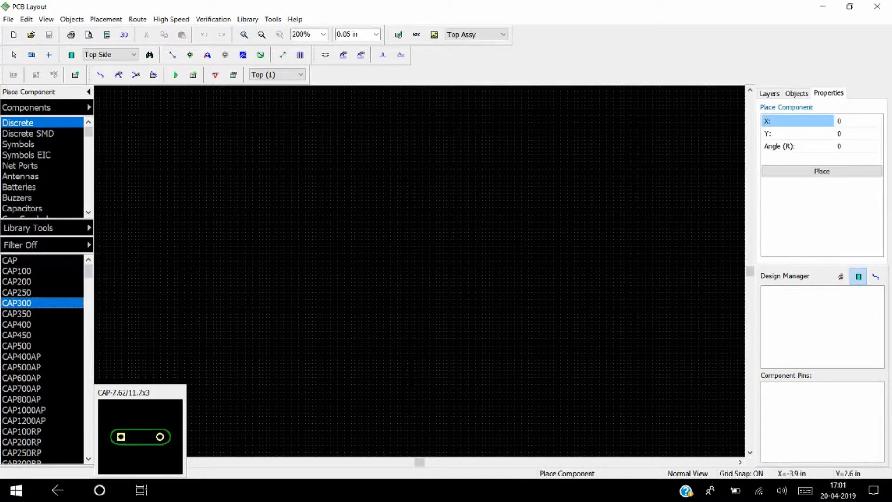
pyautogui.press('Down')
pyautogui.press('Down')
pyautogui.press('Down')
pyautogui.press('Down')
pyautogui.press('Down')
pyautogui.press('Down')
pyautogui.press('Down')
pyautogui.press('Down')
pyautogui.press('Down')
pyautogui.press('Down')
pyautogui.press('Down')
pyautogui.press('Down')
pyautogui.press('Down')
pyautogui.press('Down')
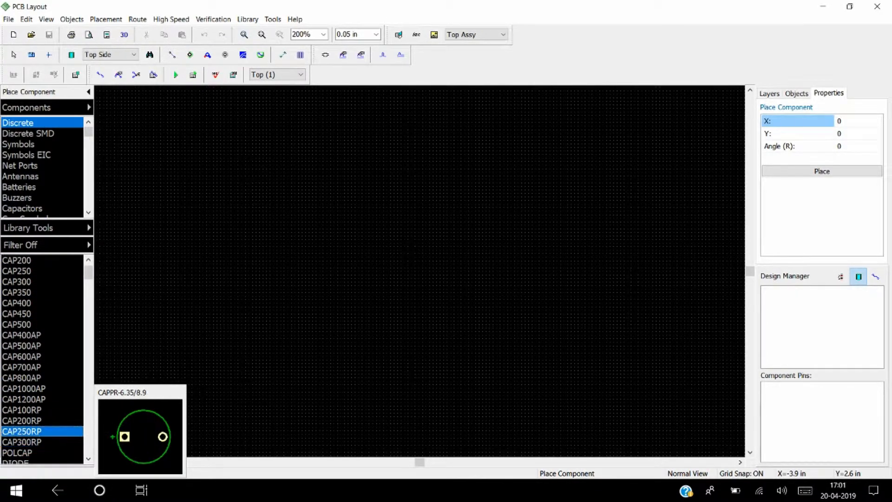
pyautogui.press('Up')
pyautogui.press('Up')
pyautogui.press('Up')
pyautogui.press('Down')
pyautogui.press('Down')
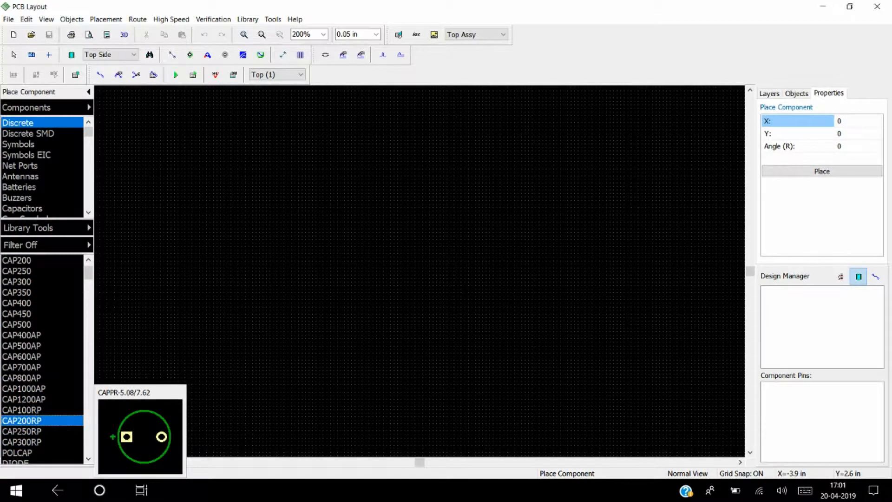
pyautogui.press('Down')
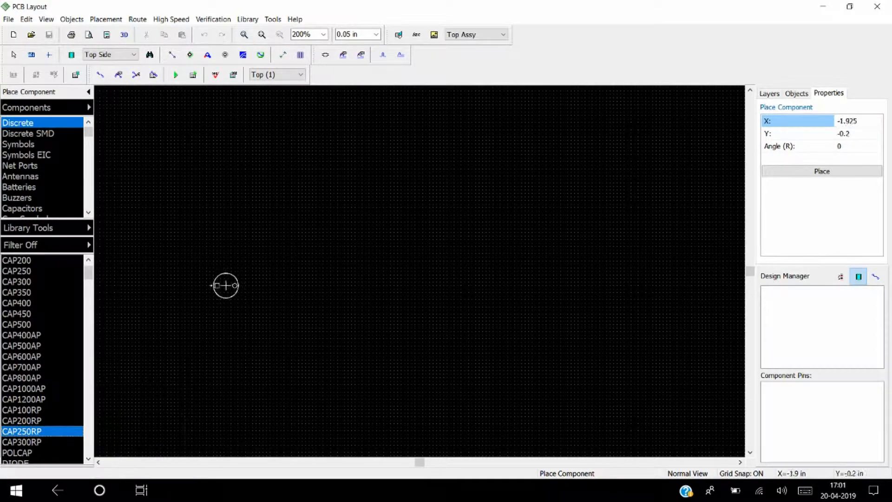
pyautogui.press('Down')
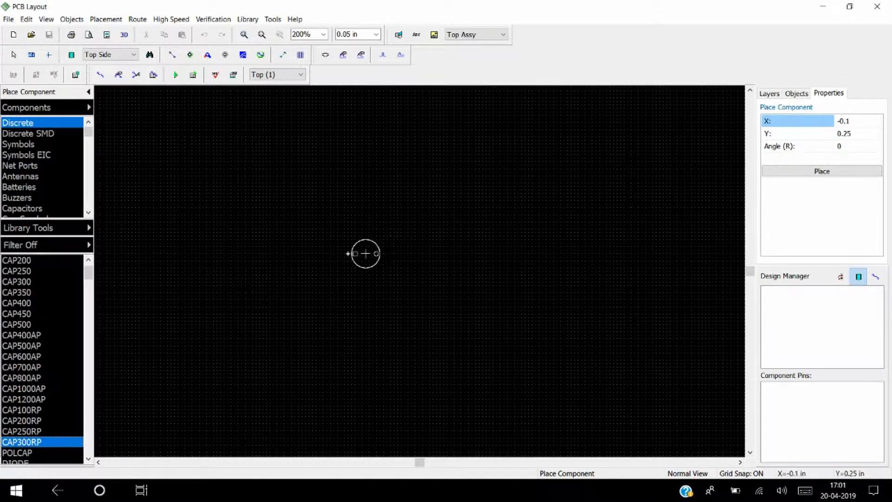
pyautogui.click(390, 225)
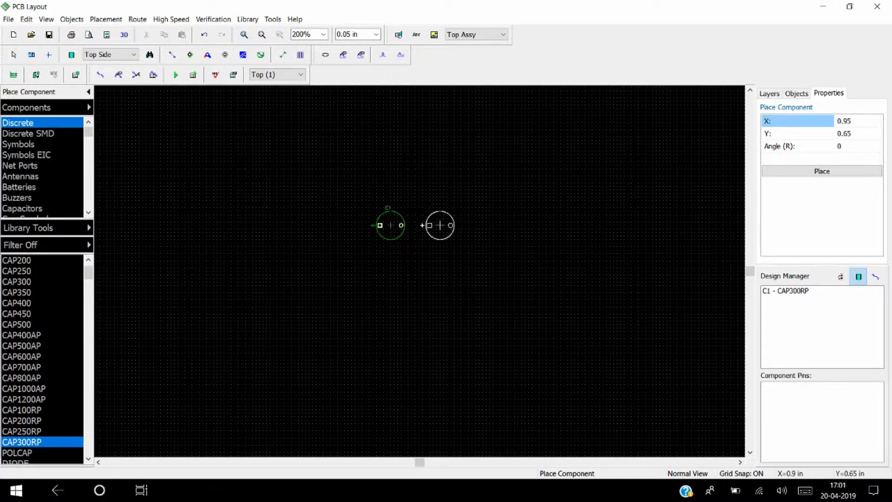
pyautogui.click(472, 225)
pyautogui.press('Escape')
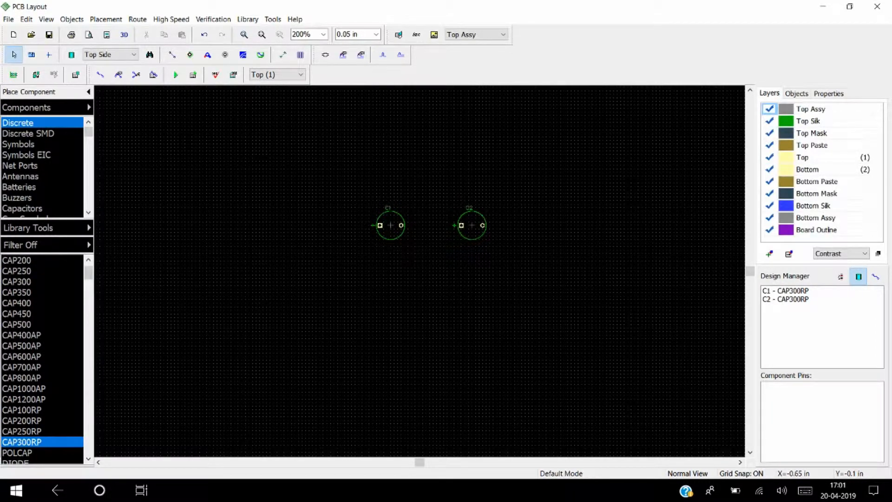
# Place one RES400 resistor from the Discrete library above and between the two capacitors, at about X 0.8, Y 1.5 in
pyautogui.click(19, 314)
pyautogui.scroll(7, 18, 316)
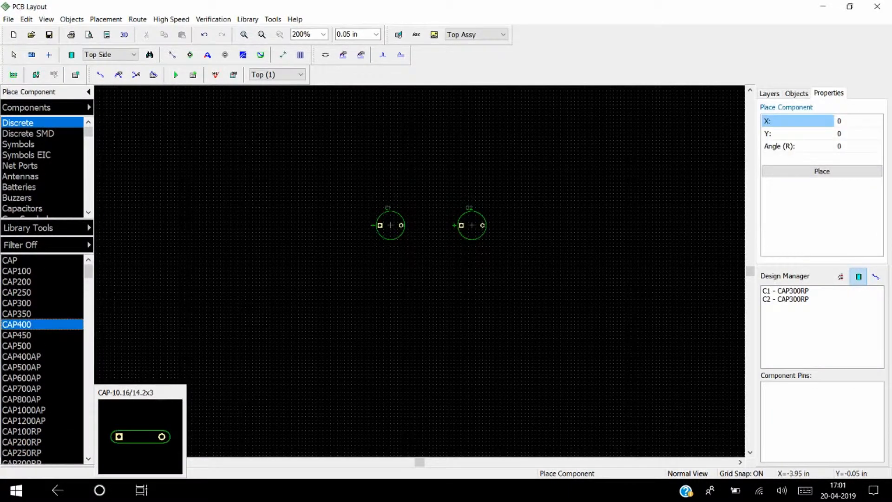
pyautogui.scroll(-5, 42, 358)
pyautogui.scroll(2, 41, 358)
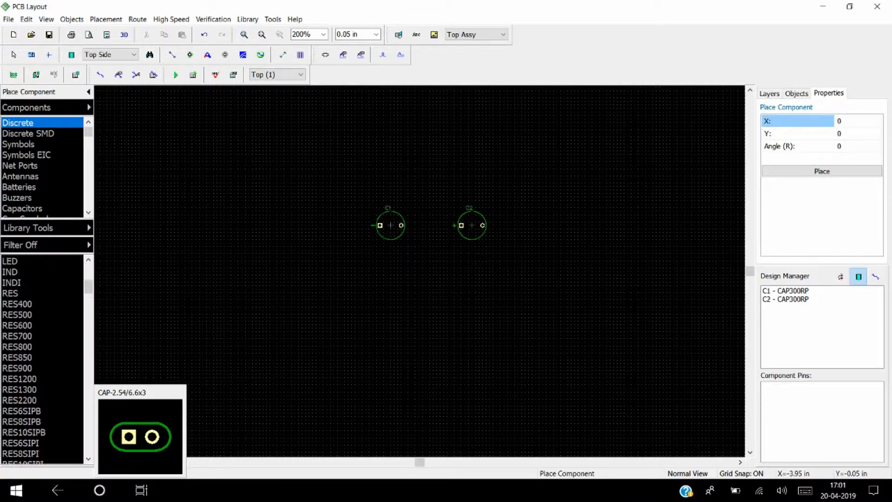
pyautogui.click(18, 303)
pyautogui.click(19, 314)
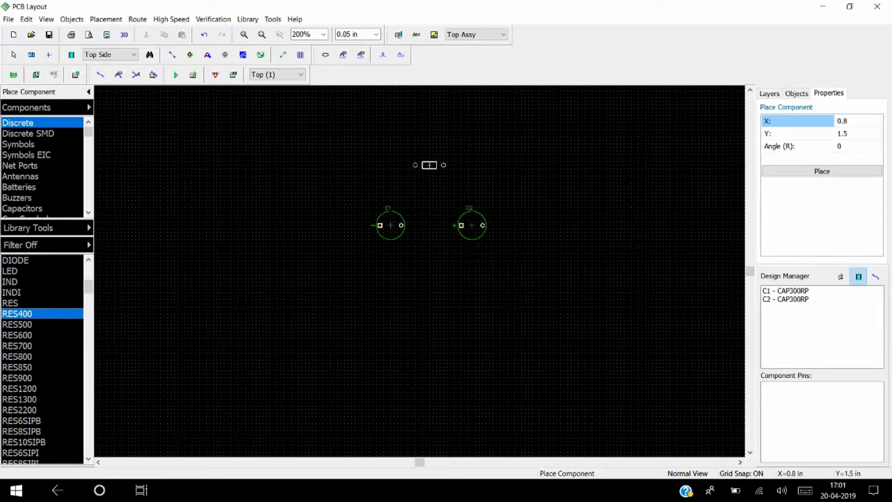
pyautogui.click(430, 165)
pyautogui.press('Escape')
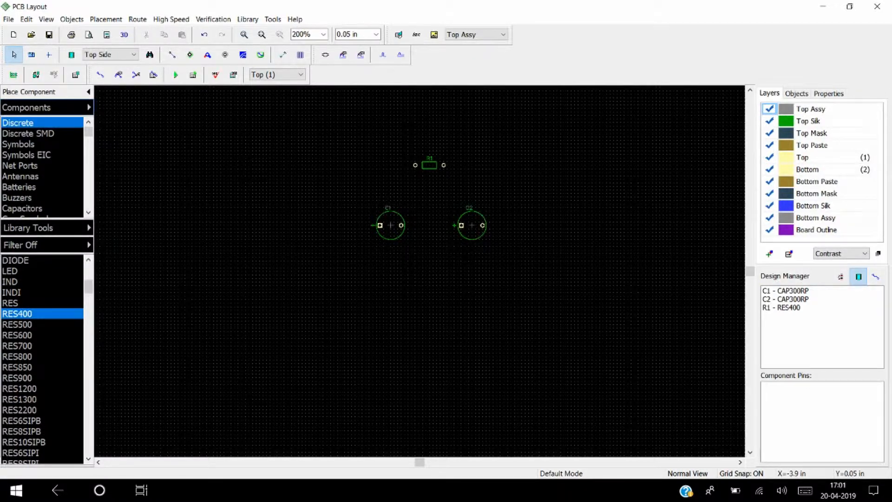
# Look through the Diodes and Diodes Bridge pattern libraries for a suitable diode
pyautogui.click(88, 107)
pyautogui.click(123, 118)
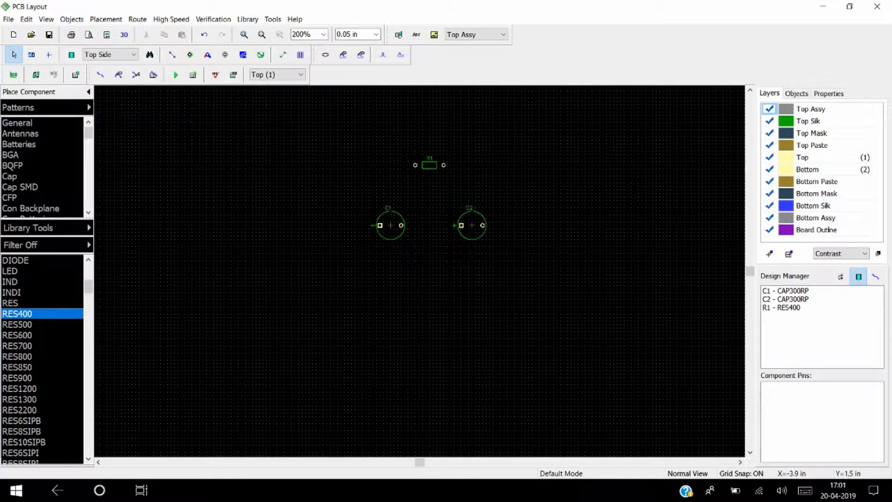
pyautogui.click(28, 186)
pyautogui.scroll(-8, 42, 168)
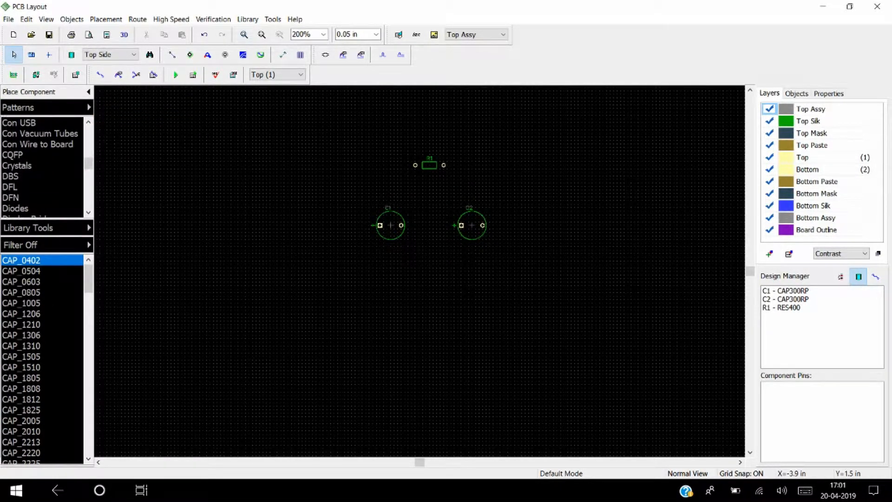
pyautogui.click(15, 176)
pyautogui.click(11, 399)
pyautogui.scroll(-5, 42, 358)
pyautogui.click(28, 378)
pyautogui.scroll(-15, 42, 357)
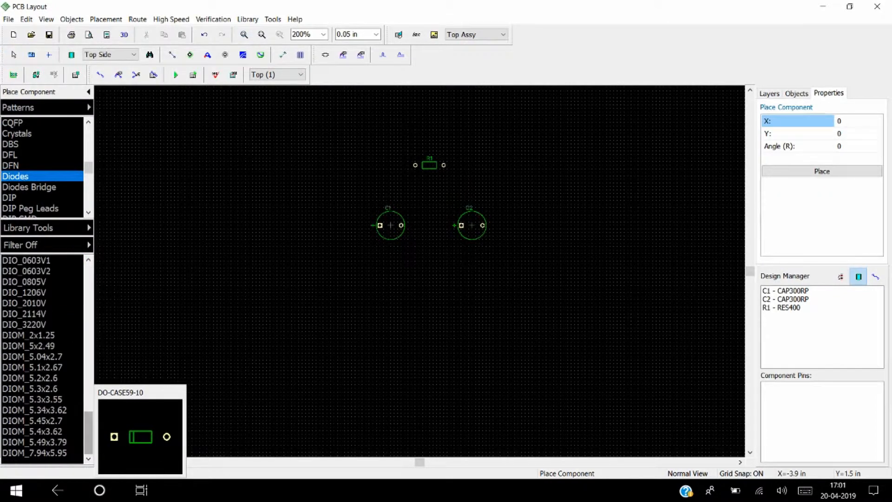
pyautogui.click(28, 187)
pyautogui.scroll(-5, 42, 358)
pyautogui.click(89, 108)
pyautogui.click(123, 117)
# Place two 1N4007 diodes from the Diodes component library, one above the other at about X -1.38 in, with the lower at Y 0.95 in
pyautogui.click(89, 107)
pyautogui.click(131, 106)
pyautogui.scroll(-8, 42, 167)
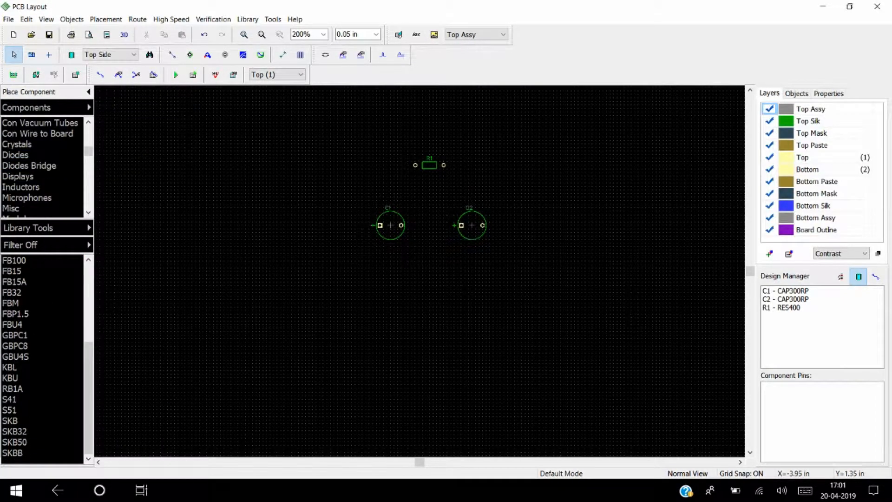
pyautogui.click(15, 155)
pyautogui.click(17, 367)
pyautogui.press('Down')
pyautogui.press('Down')
pyautogui.press('Down')
pyautogui.press('Down')
pyautogui.press('Down')
pyautogui.press('Down')
pyautogui.press('Down')
pyautogui.press('Down')
pyautogui.press('Down')
pyautogui.press('Down')
pyautogui.press('Down')
pyautogui.press('Down')
pyautogui.press('Down')
pyautogui.press('Down')
pyautogui.press('Down')
pyautogui.press('Down')
pyautogui.press('Down')
pyautogui.press('Down')
pyautogui.press('Down')
pyautogui.press('Down')
pyautogui.press('Up')
pyautogui.press('Up')
pyautogui.press('Up')
pyautogui.press('Up')
pyautogui.press('Up')
pyautogui.press('Up')
pyautogui.press('Up')
pyautogui.press('Up')
pyautogui.press('Up')
pyautogui.press('Up')
pyautogui.press('Up')
pyautogui.press('Up')
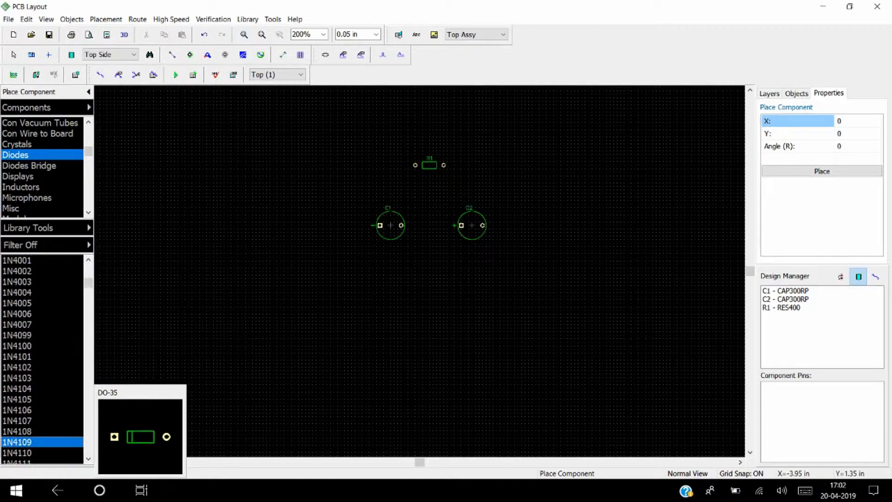
pyautogui.click(275, 187)
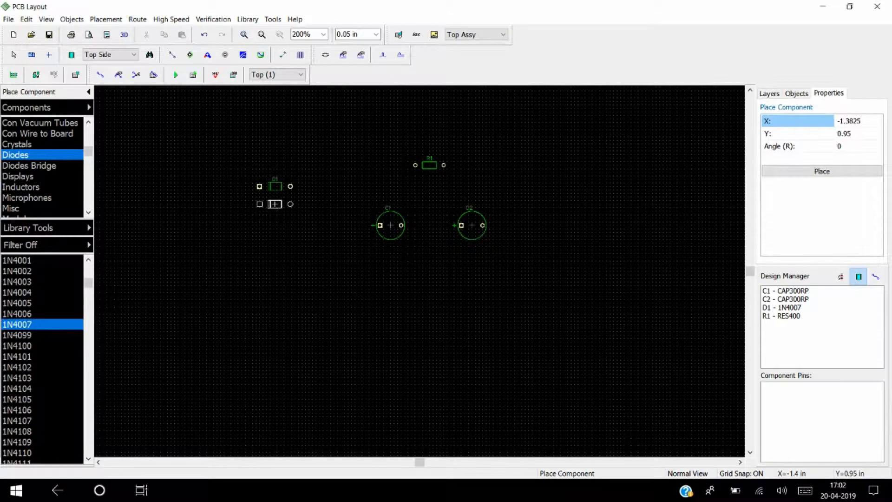
pyautogui.click(275, 204)
pyautogui.press('Escape')
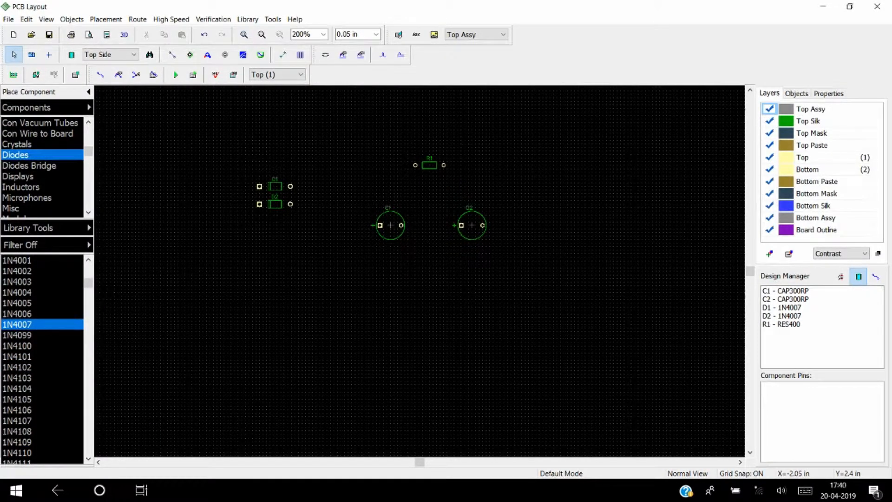
# Copy the lower 1N4007 diode, paste it twice, and arrange both copies in a column directly beneath the first two diodes
pyautogui.click(277, 204)
pyautogui.rightClick(277, 204)
pyautogui.click(303, 420)
pyautogui.rightClick(270, 256)
pyautogui.click(295, 263)
pyautogui.rightClick(298, 270)
pyautogui.click(326, 277)
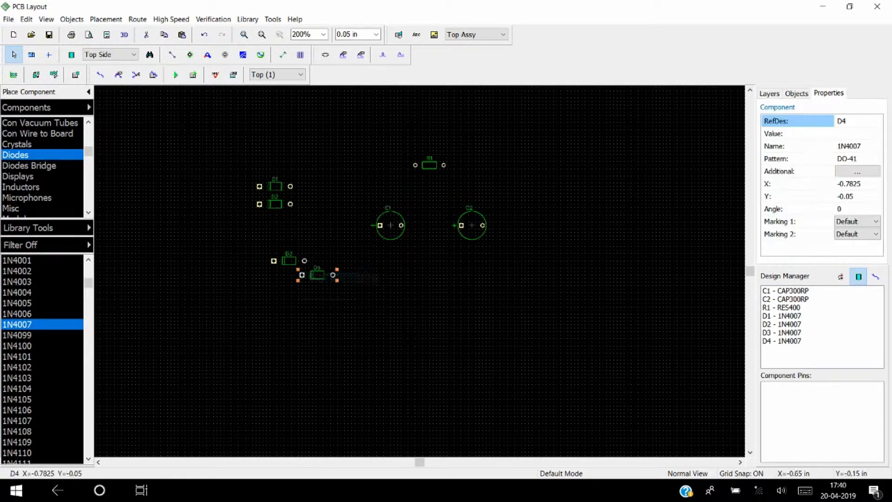
pyautogui.moveTo(317, 275); pyautogui.dragTo(275, 243)
pyautogui.click(271, 289)
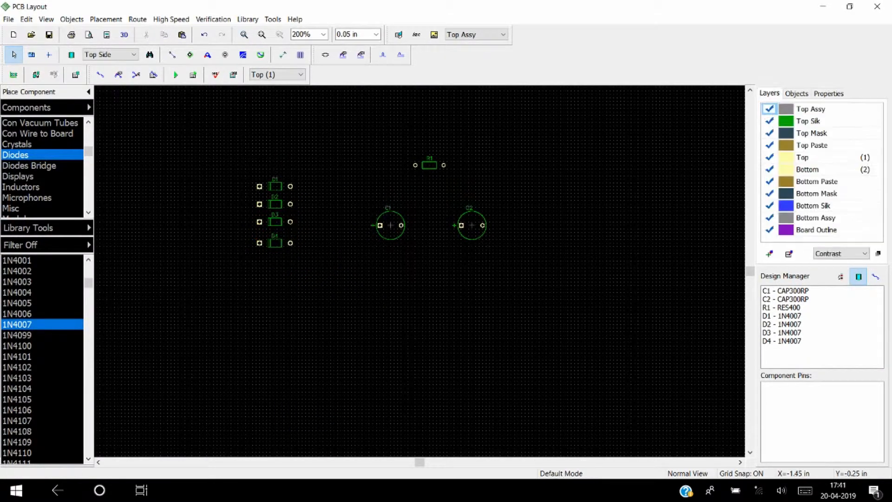
# Place two 644456-2 headers from the Con Headers library, one above and left of the diodes, the other above and right of the resistor
pyautogui.click(47, 176)
pyautogui.scroll(-10, 47, 176)
pyautogui.scroll(15, 46, 176)
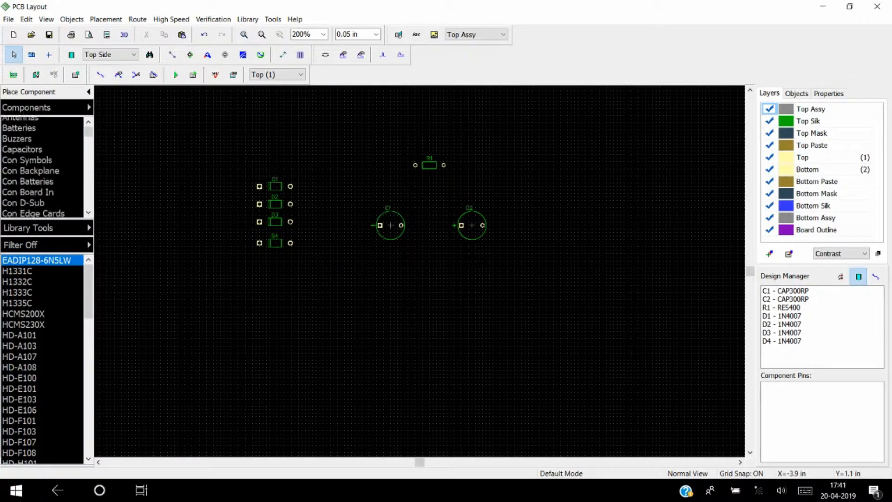
pyautogui.scroll(-3, 46, 177)
pyautogui.click(27, 165)
pyautogui.click(28, 260)
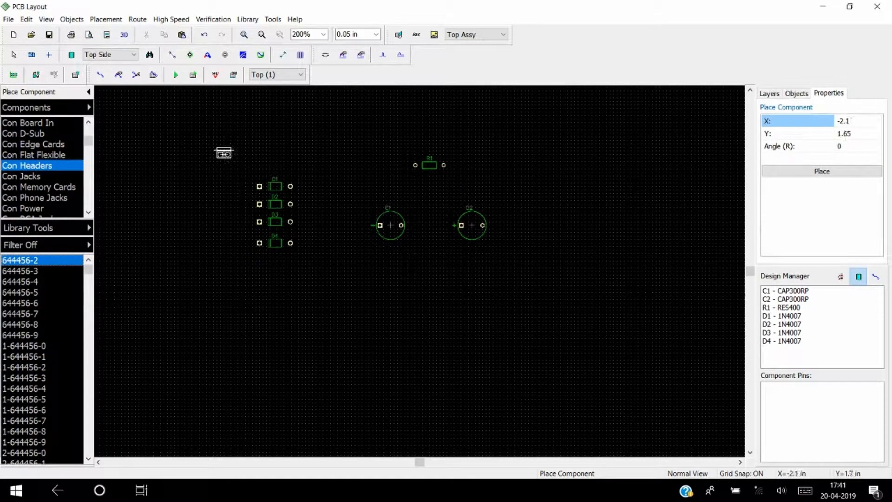
pyautogui.click(224, 154)
pyautogui.click(564, 144)
pyautogui.rightClick(566, 141)
pyautogui.rightClick(340, 145)
# Look through the connector and Inductors component libraries for a suitable inductor
pyautogui.click(46, 133)
pyautogui.scroll(-2, 70, 177)
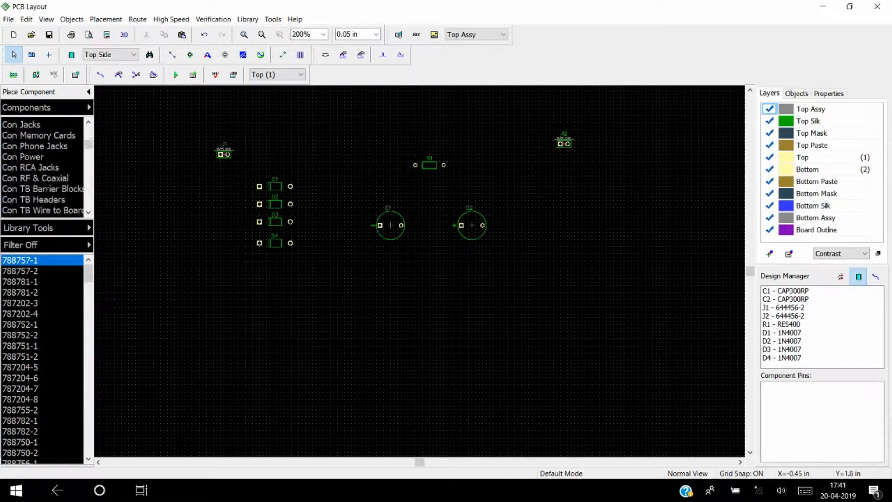
pyautogui.scroll(-4, 86, 188)
pyautogui.click(28, 187)
pyautogui.click(28, 271)
pyautogui.press('Down')
pyautogui.press('Down')
pyautogui.press('Down')
pyautogui.press('Down')
pyautogui.press('Down')
pyautogui.press('Down')
pyautogui.press('Down')
pyautogui.press('Down')
pyautogui.press('Down')
pyautogui.press('Down')
pyautogui.press('Down')
pyautogui.press('Down')
pyautogui.press('Down')
pyautogui.press('Down')
pyautogui.press('Down')
pyautogui.press('Down')
pyautogui.press('Down')
pyautogui.press('Down')
pyautogui.press('Down')
pyautogui.press('Down')
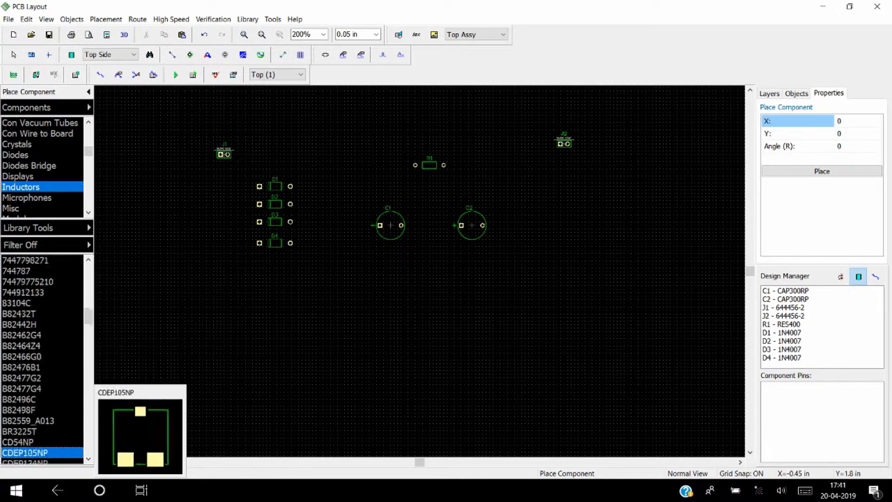
pyautogui.press('Down')
pyautogui.press('Down')
pyautogui.press('Down')
pyautogui.press('Down')
pyautogui.press('Down')
pyautogui.press('Down')
pyautogui.press('Down')
pyautogui.press('Down')
pyautogui.press('Down')
pyautogui.press('Down')
pyautogui.press('Down')
pyautogui.press('Down')
pyautogui.press('Down')
pyautogui.press('Down')
pyautogui.press('Down')
pyautogui.press('Down')
pyautogui.press('Down')
pyautogui.press('Down')
pyautogui.press('Down')
pyautogui.press('Down')
# Look through the Diodes, Inductors and General pattern libraries for a suitable inductor footprint
pyautogui.click(46, 107)
pyautogui.click(139, 119)
pyautogui.scroll(-1, 47, 167)
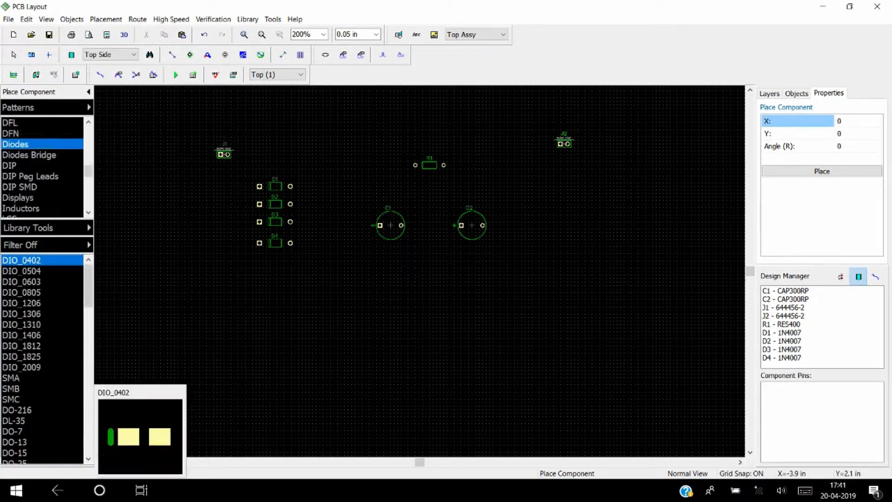
pyautogui.scroll(-2, 47, 167)
pyautogui.click(28, 144)
pyautogui.click(28, 155)
pyautogui.click(28, 144)
pyautogui.click(28, 377)
pyautogui.press('Down')
pyautogui.press('Down')
pyautogui.press('Down')
pyautogui.press('Down')
pyautogui.press('Down')
pyautogui.press('Down')
pyautogui.press('Down')
pyautogui.press('Down')
pyautogui.press('Down')
pyautogui.press('Down')
pyautogui.press('Down')
pyautogui.press('Down')
pyautogui.press('Down')
pyautogui.press('Down')
pyautogui.press('Down')
pyautogui.press('Down')
pyautogui.press('Down')
pyautogui.press('Down')
pyautogui.press('Down')
pyautogui.press('Down')
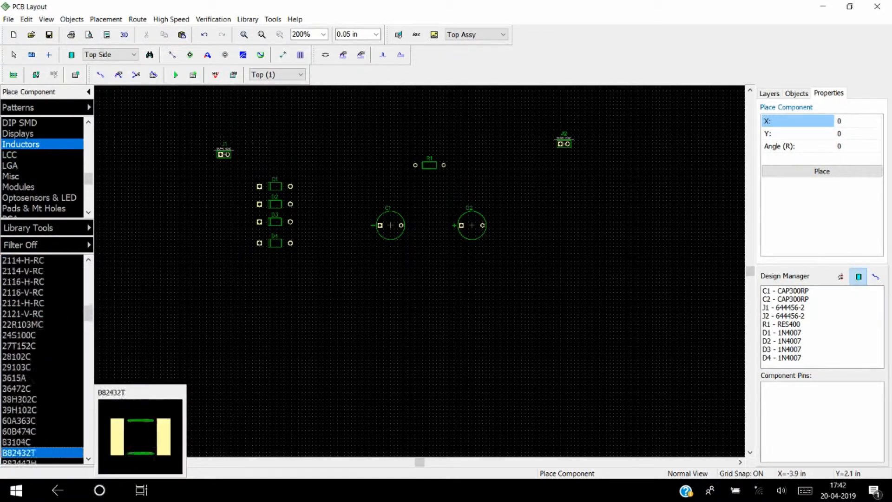
pyautogui.press('Down')
pyautogui.press('Down')
pyautogui.press('Down')
pyautogui.press('Down')
pyautogui.press('Down')
pyautogui.press('Down')
pyautogui.press('Down')
pyautogui.press('Down')
pyautogui.press('Down')
pyautogui.press('Down')
pyautogui.press('Down')
pyautogui.press('Down')
pyautogui.press('Down')
pyautogui.press('Down')
pyautogui.press('Down')
pyautogui.press('Down')
pyautogui.press('Down')
pyautogui.press('Down')
pyautogui.press('Down')
pyautogui.press('Down')
pyautogui.scroll(8, 46, 167)
pyautogui.click(28, 122)
pyautogui.click(30, 260)
pyautogui.press('Down')
pyautogui.press('Down')
# Place one IND inductor from the Discrete component library above capacitor C1, at upper left of resistor R1
pyautogui.click(47, 107)
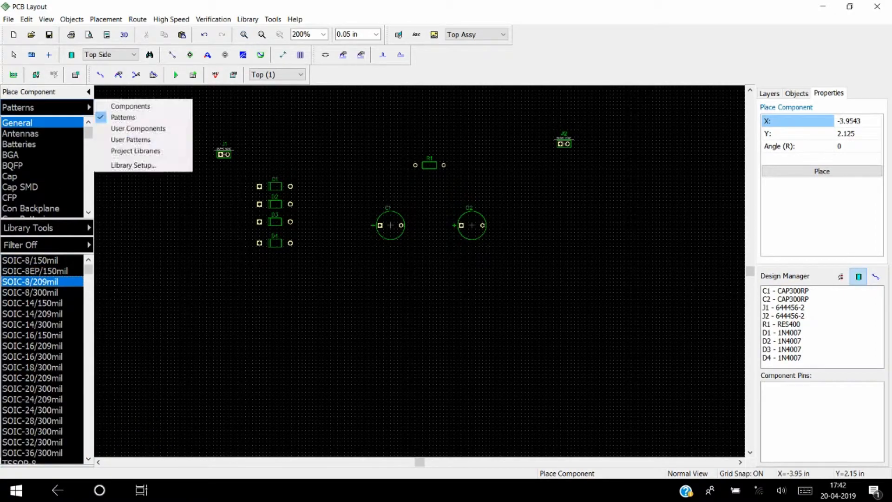
pyautogui.click(131, 107)
pyautogui.click(28, 123)
pyautogui.scroll(-5, 28, 325)
pyautogui.click(28, 346)
pyautogui.click(384, 133)
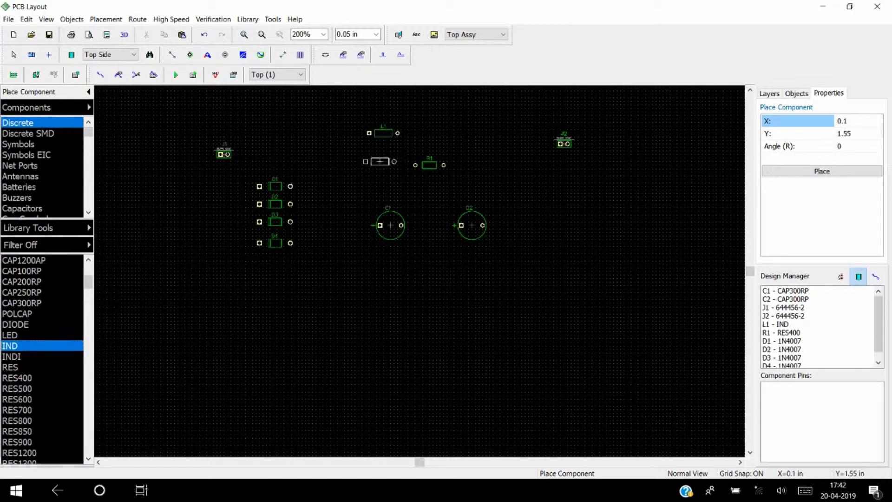
pyautogui.rightClick(380, 162)
# Rotate capacitors C1 and C2 to 270 degrees so their positive pads face up
pyautogui.click(399, 223)
pyautogui.press('r')
pyautogui.click(469, 227)
pyautogui.press('r')
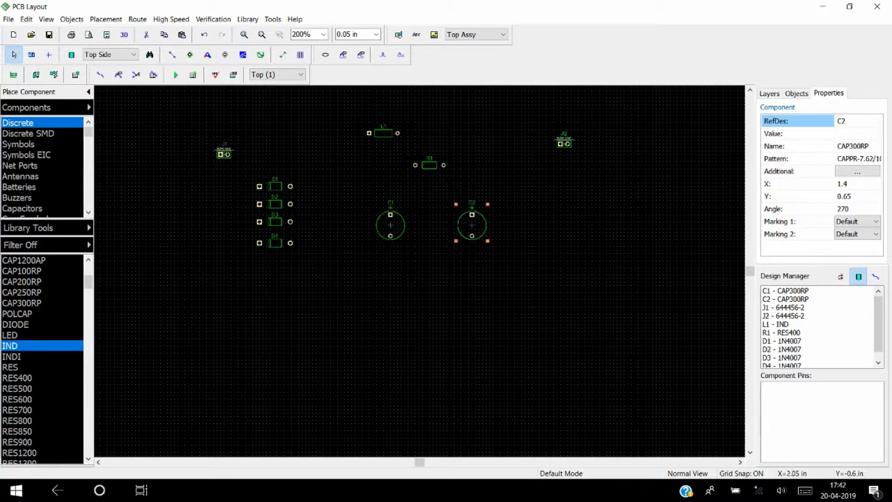
pyautogui.click(518, 314)
# Move diodes D3 and D4 down together to leave a gap beneath D2
pyautogui.click(274, 204)
pyautogui.click(272, 222)
pyautogui.keyDown('ctrl'); pyautogui.click(274, 243); pyautogui.keyUp('ctrl')
pyautogui.moveTo(274, 243); pyautogui.dragTo(275, 267)
pyautogui.click(239, 267)
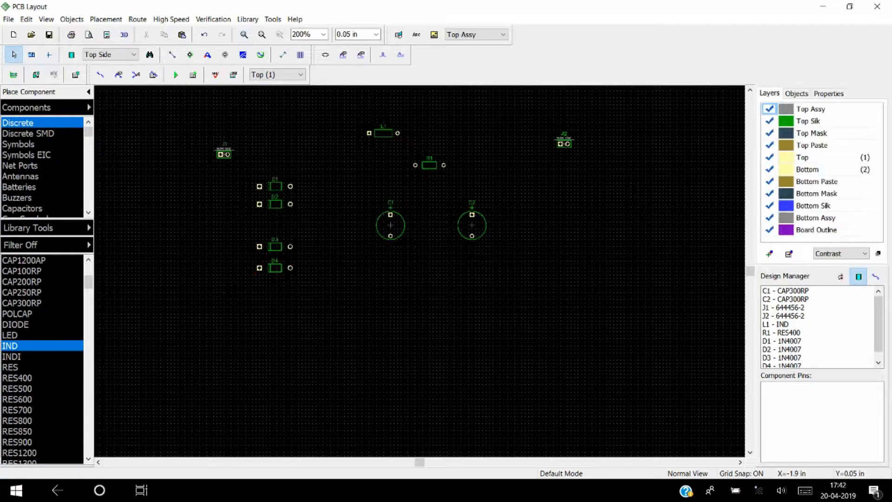
# Manually route a top-layer trace joining the cathode pads of D1 and D2, undoing the trace extended to C1
pyautogui.click(101, 74)
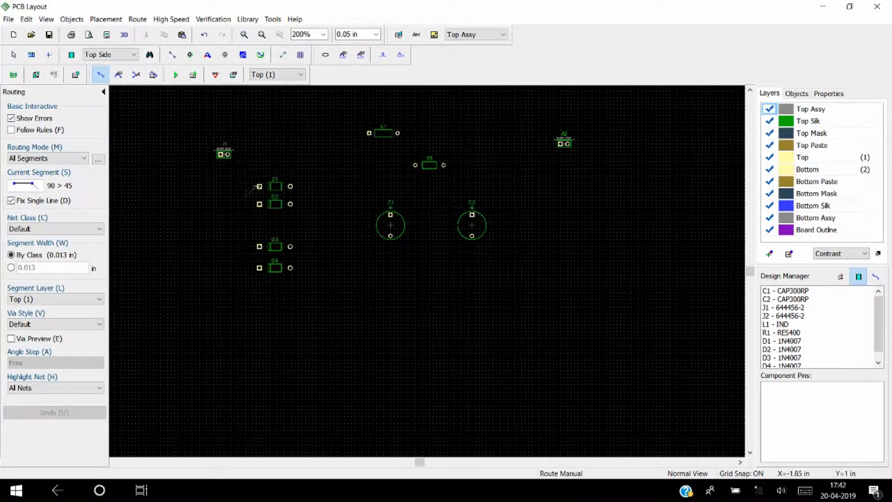
pyautogui.click(260, 186)
pyautogui.click(259, 204)
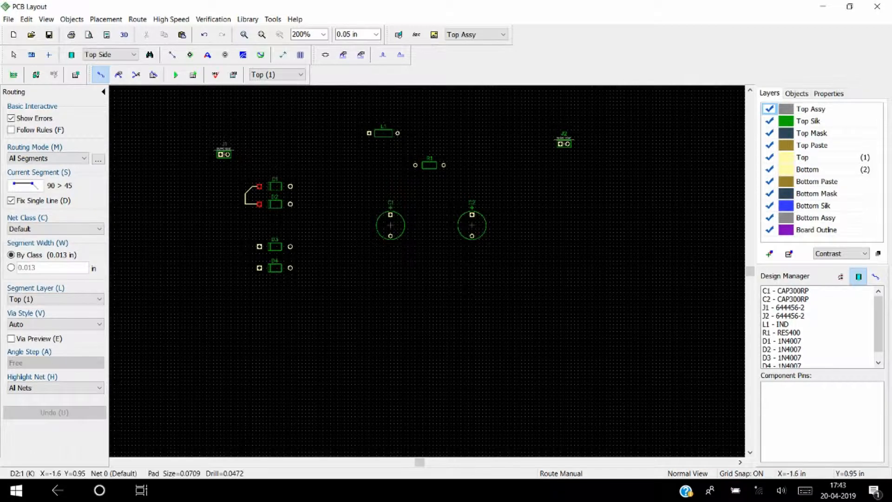
pyautogui.click(391, 215)
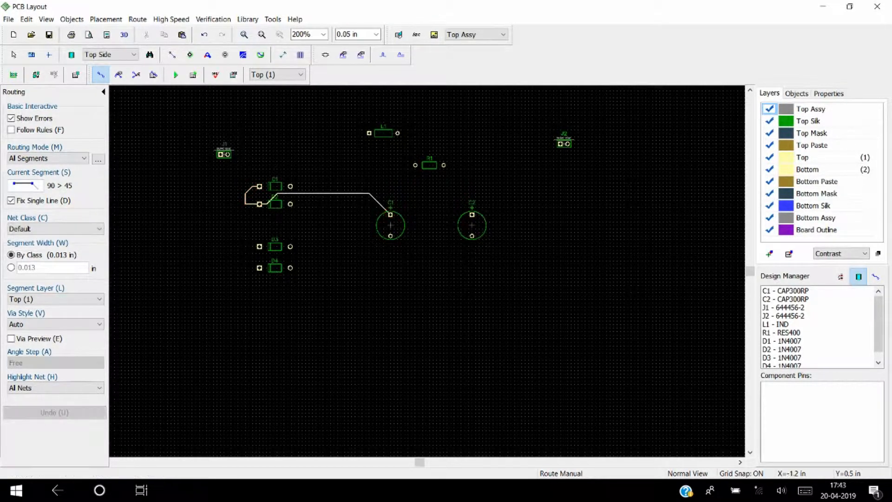
pyautogui.hotkey('ctrl', 'z')
# Place ratlines from D2's cathode to C1's positive pad and between the anodes of D4 and D3
pyautogui.click(173, 55)
pyautogui.click(259, 204)
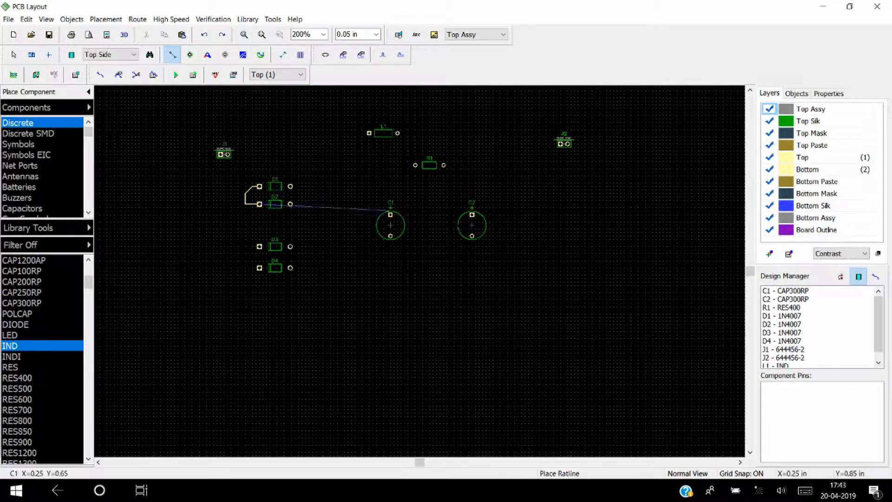
pyautogui.click(390, 214)
pyautogui.click(291, 268)
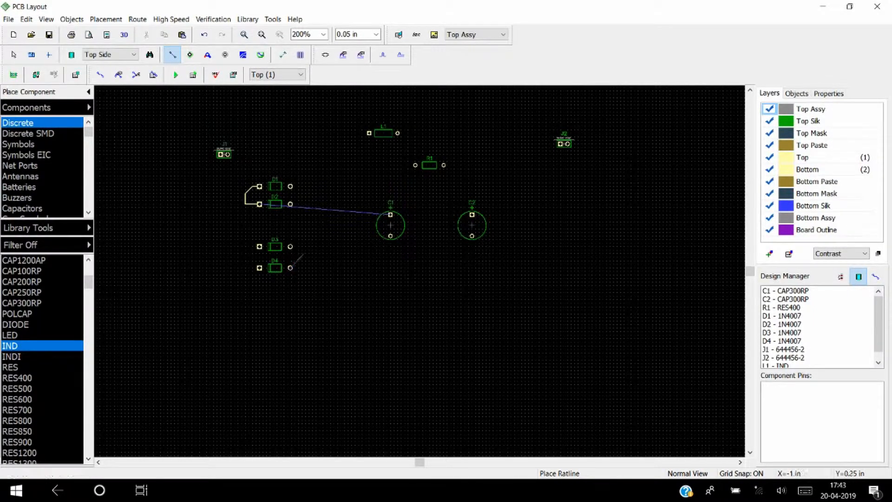
pyautogui.click(291, 246)
# Rotate header J1 so its two pads stand vertically
pyautogui.click(223, 154)
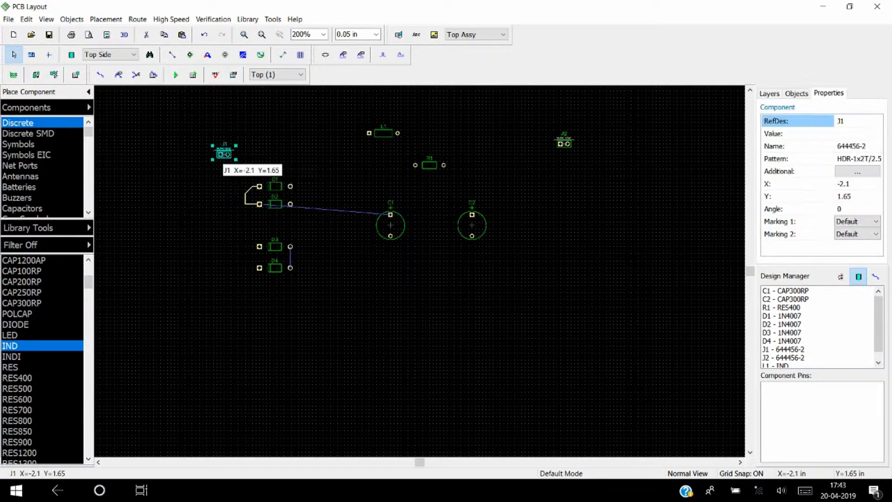
pyautogui.press('r')
pyautogui.click(312, 234)
# Place ratlines from J1's pin 1 to D3's cathode and to D1's anode
pyautogui.click(173, 55)
pyautogui.click(223, 157)
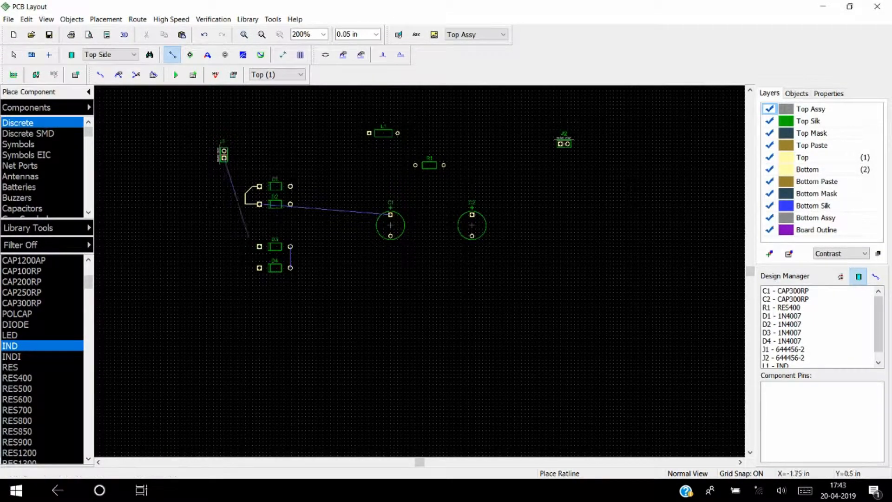
pyautogui.click(259, 247)
pyautogui.click(224, 158)
pyautogui.click(291, 186)
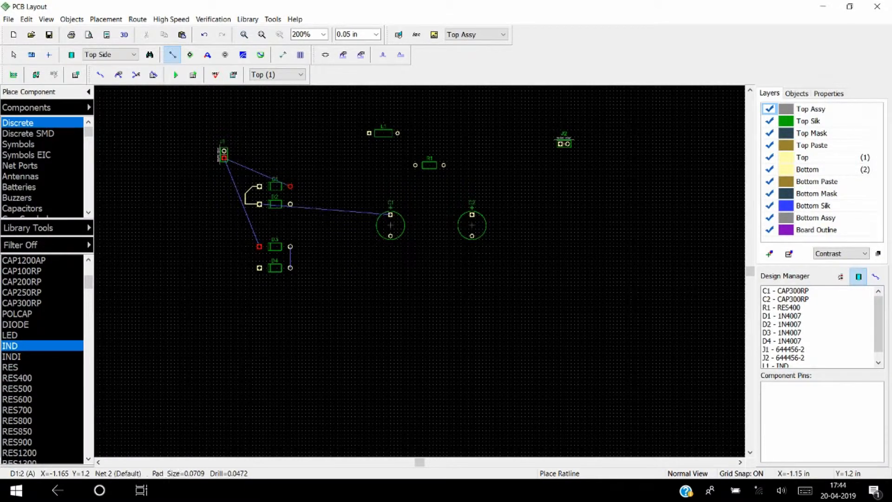
# Place ratlines from J1's pin 2 to D4's cathode and D2's anode, and from D3's anode to C1's negative pad
pyautogui.scroll(4, 239, 155)
pyautogui.scroll(-1, 191, 174)
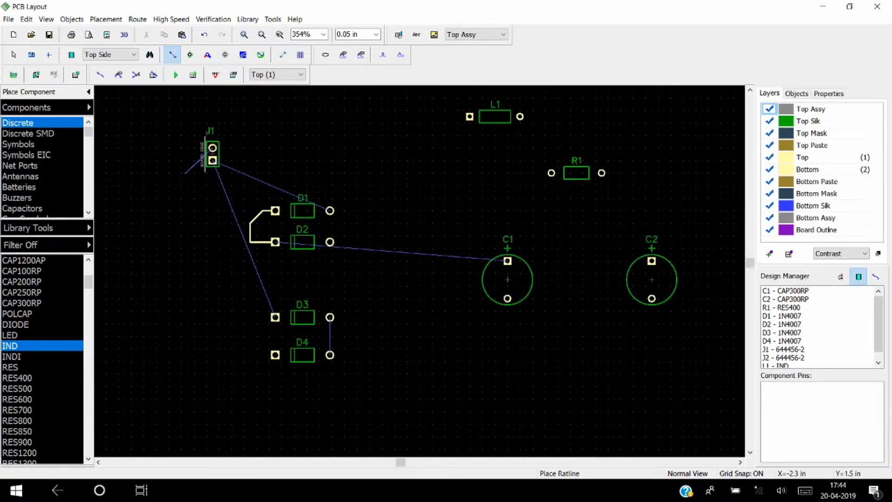
pyautogui.click(276, 354)
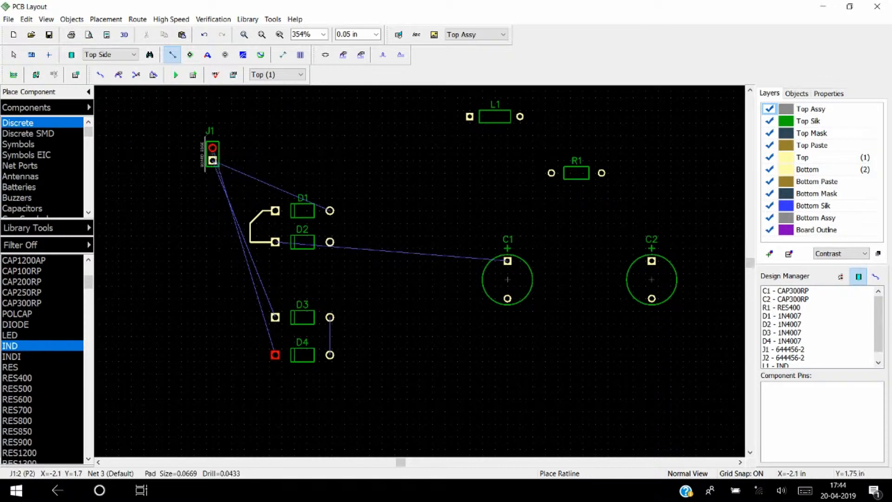
pyautogui.click(330, 242)
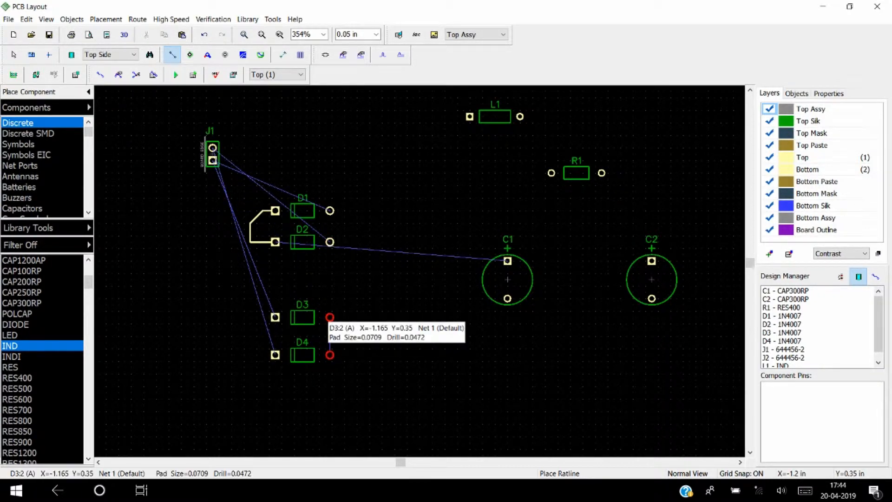
pyautogui.click(329, 317)
pyautogui.click(507, 298)
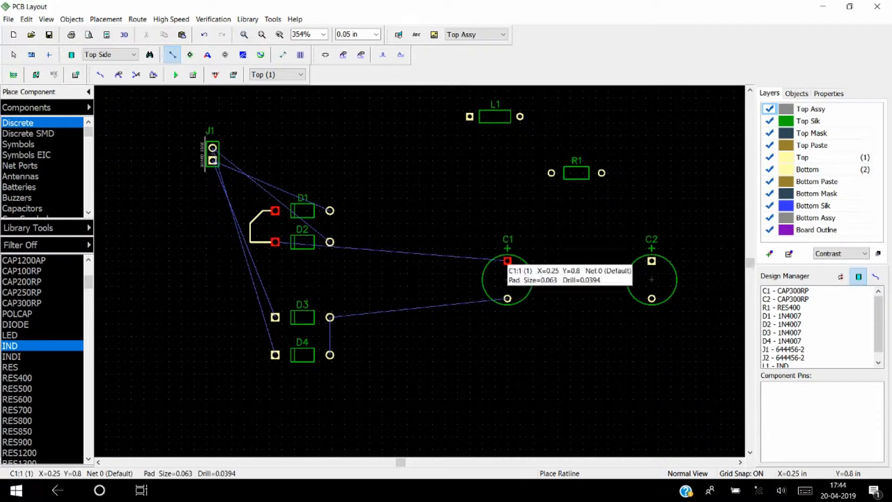
# Connect L1 between the positive pads of C1 and C2 with ratlines, and join the capacitors' negative pads
pyautogui.click(507, 261)
pyautogui.click(470, 117)
pyautogui.click(520, 116)
pyautogui.click(652, 261)
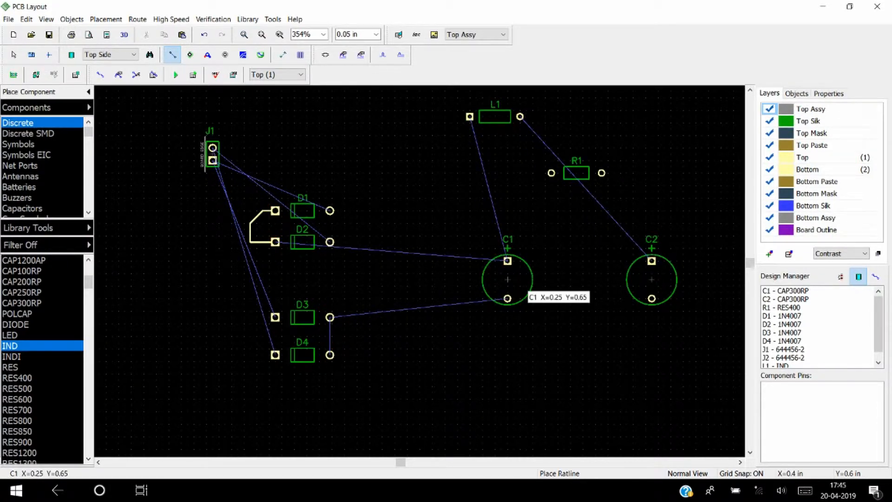
pyautogui.click(651, 298)
pyautogui.click(507, 298)
pyautogui.scroll(-1, 427, 317)
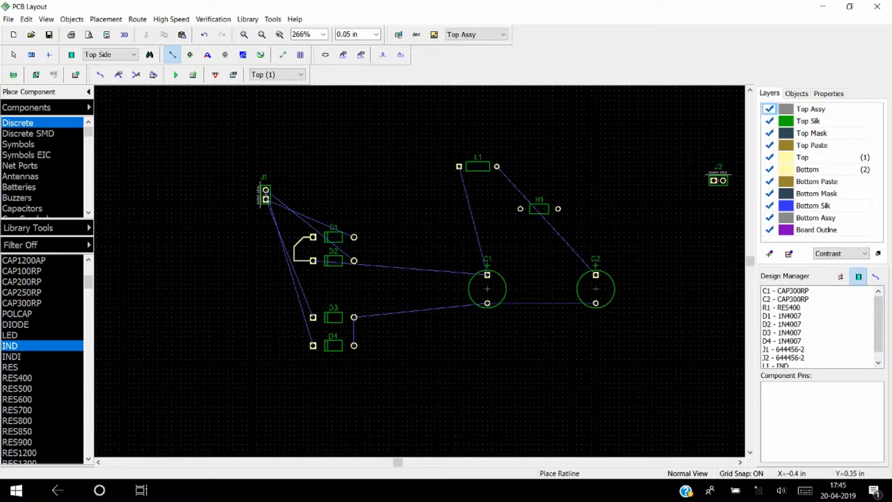
# Manually route top-layer traces from J1's pin 1 to D3's cathode and to D1's anode
pyautogui.click(100, 74)
pyautogui.click(265, 199)
pyautogui.click(310, 318)
pyautogui.click(313, 317)
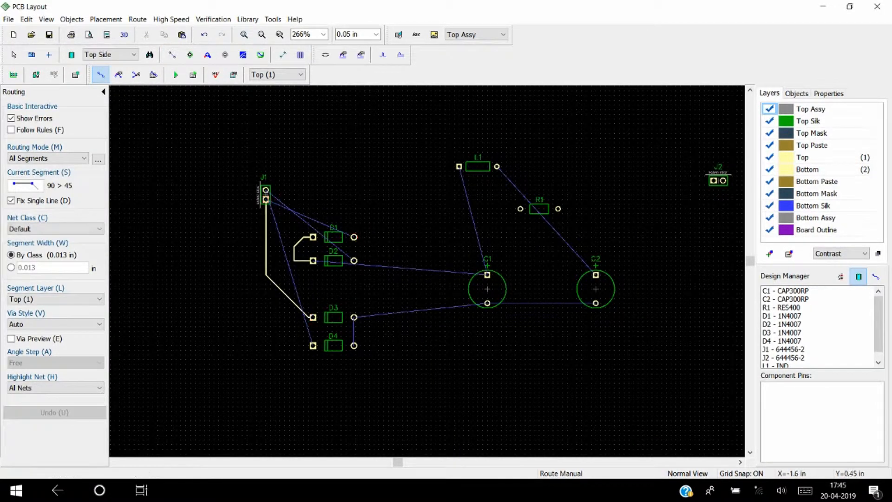
pyautogui.click(266, 199)
pyautogui.click(354, 232)
pyautogui.click(354, 237)
pyautogui.click(265, 198)
pyautogui.rightClick(266, 216)
pyautogui.click(283, 235)
# Route a top-layer trace from J1's pin 2 around the outside of D1's trace to D2's anode
pyautogui.click(266, 191)
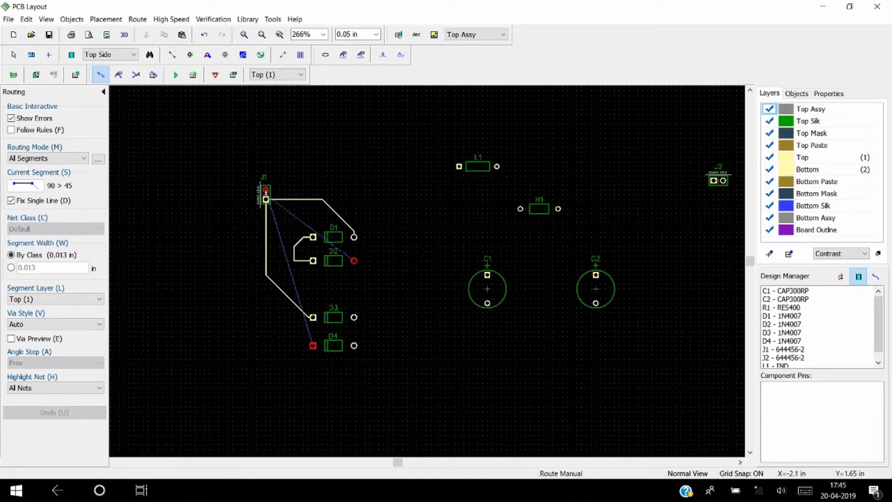
pyautogui.click(323, 190)
pyautogui.click(360, 227)
pyautogui.click(355, 261)
pyautogui.click(313, 260)
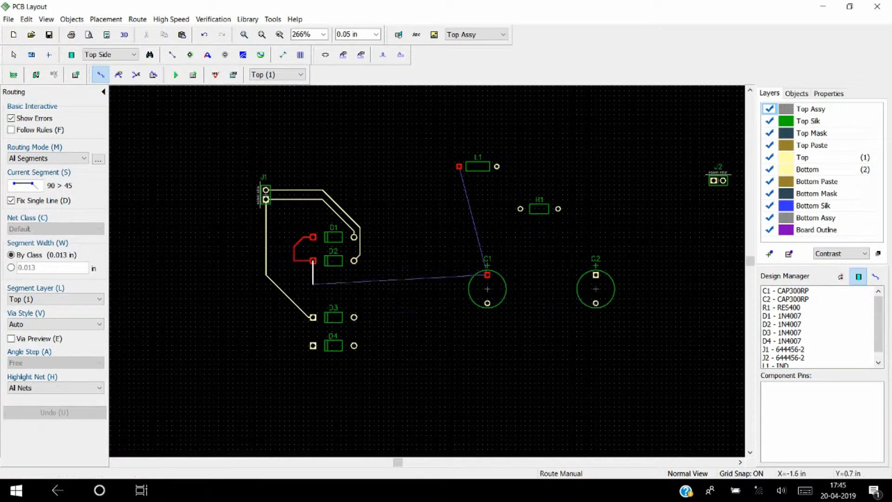
pyautogui.click(313, 274)
pyautogui.rightClick(401, 279)
pyautogui.click(418, 300)
pyautogui.rightClick(418, 300)
pyautogui.doubleClick(496, 293)
pyautogui.press('Escape')
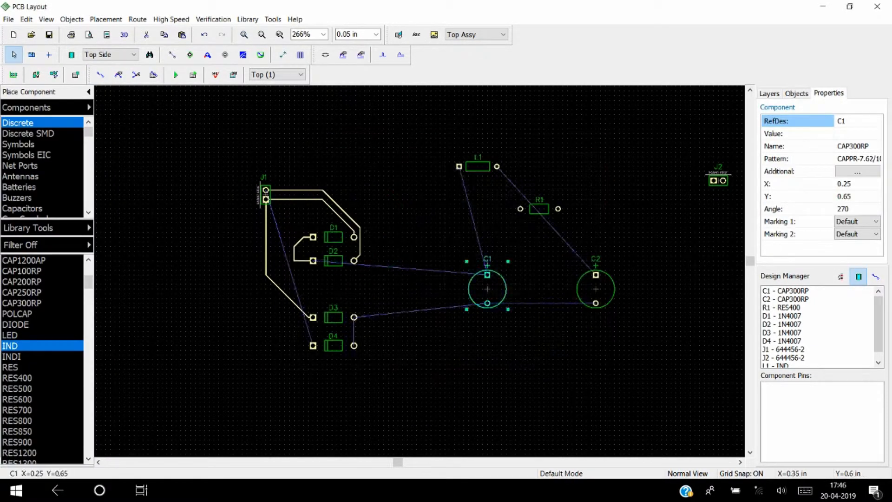
# Move C1 and C2 closer to the diodes and place L1 just above and between them
pyautogui.moveTo(497, 294); pyautogui.dragTo(402, 284)
pyautogui.moveTo(605, 294); pyautogui.dragTo(473, 279)
pyautogui.moveTo(478, 167); pyautogui.dragTo(426, 232)
# Move diodes D3 and D4 up together so they sit just beneath D2
pyautogui.click(335, 317)
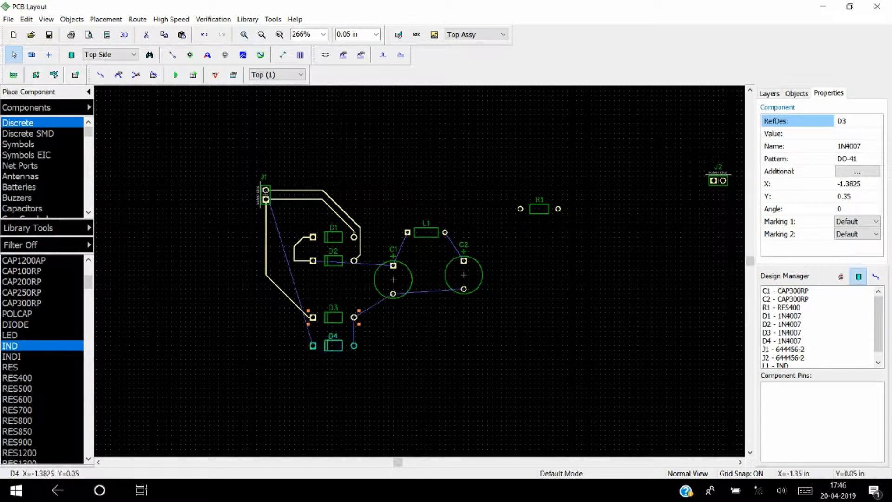
pyautogui.keyDown('ctrl'); pyautogui.click(337, 346); pyautogui.keyUp('ctrl')
pyautogui.moveTo(337, 345); pyautogui.dragTo(341, 308)
pyautogui.click(388, 227)
# Route a top-layer trace from J1's pin 2 around the outside of D3's trace to D4's cathode
pyautogui.click(100, 75)
pyautogui.click(266, 190)
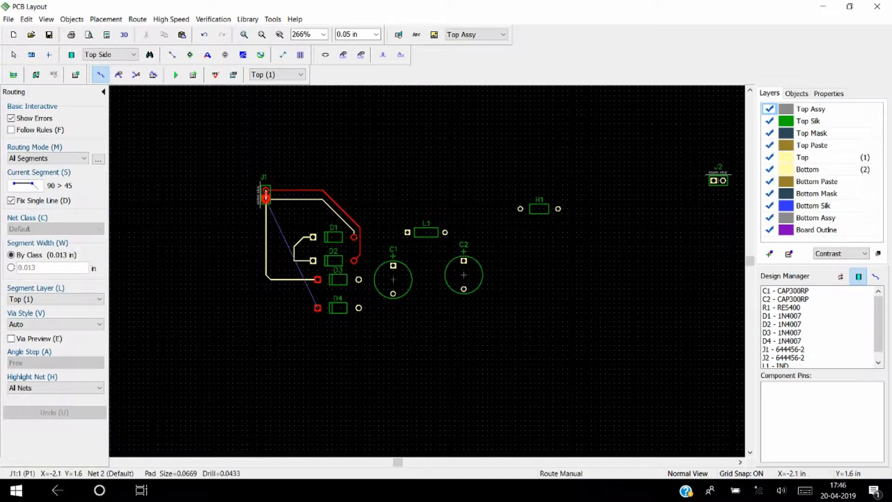
pyautogui.click(252, 190)
pyautogui.click(252, 251)
pyautogui.click(261, 261)
pyautogui.click(261, 284)
pyautogui.click(275, 299)
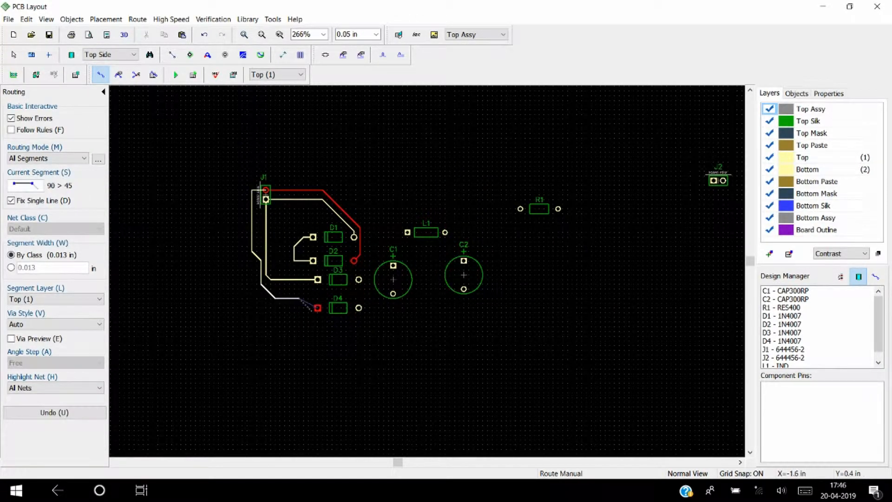
pyautogui.click(313, 307)
pyautogui.click(318, 307)
# Route top-layer traces from D2's cathode to C1's positive pad and from the anodes of D4 and D3 to C1's negative pad
pyautogui.click(313, 260)
pyautogui.click(327, 270)
pyautogui.click(394, 265)
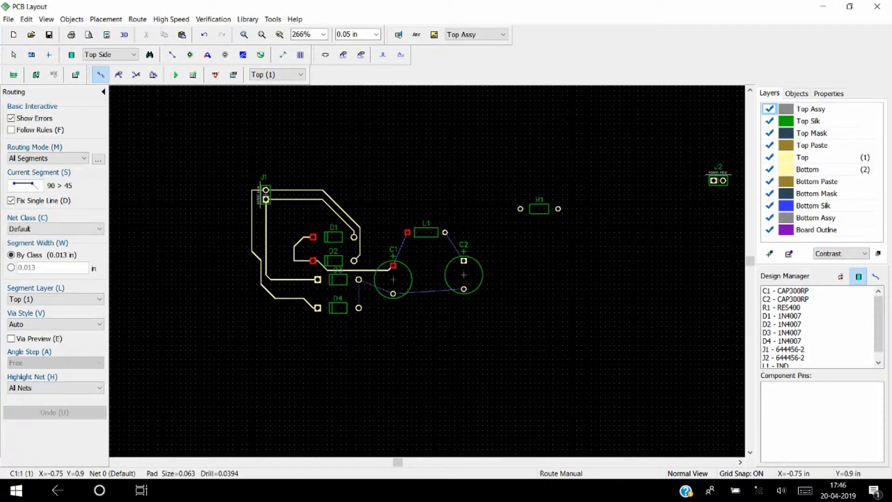
pyautogui.click(359, 308)
pyautogui.click(370, 289)
pyautogui.click(359, 280)
pyautogui.click(370, 289)
pyautogui.click(394, 294)
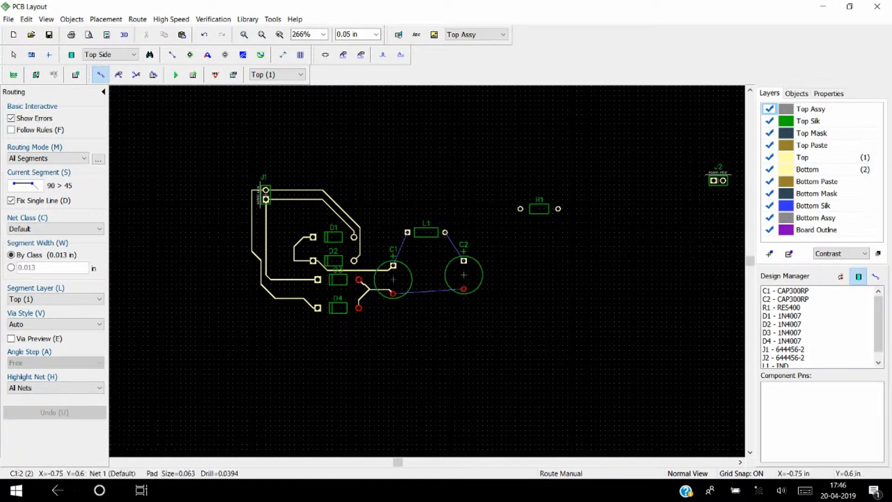
# Route a trace between the negative pads of C1 and C2, and connect both positive pads to L1's two ends
pyautogui.click(394, 294)
pyautogui.click(464, 289)
pyautogui.click(393, 265)
pyautogui.click(402, 246)
pyautogui.click(408, 232)
pyautogui.click(445, 232)
pyautogui.click(455, 242)
pyautogui.click(464, 260)
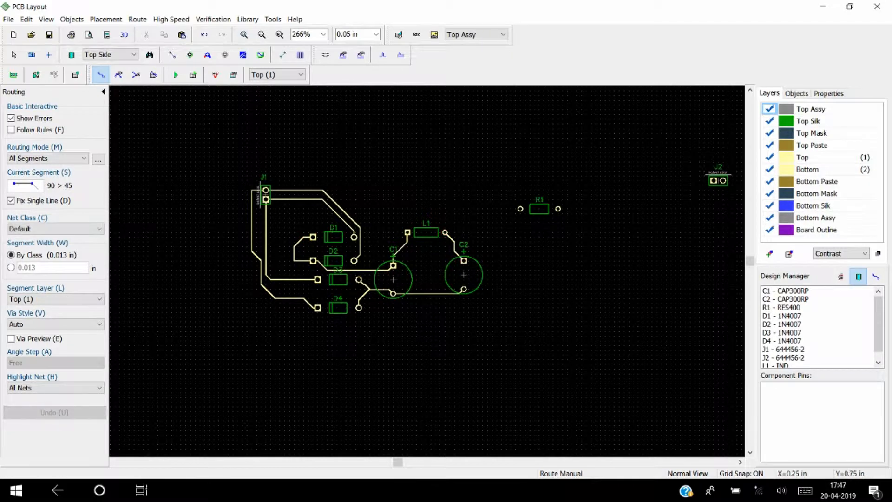
pyautogui.rightClick(487, 270)
# Move J1 closer to the diodes and straighten its trace to D3 into a right-angled corner
pyautogui.moveTo(266, 201)
pyautogui.mouseDown()
pyautogui.moveTo(280, 229)
pyautogui.moveTo(261, 233)
pyautogui.mouseUp()
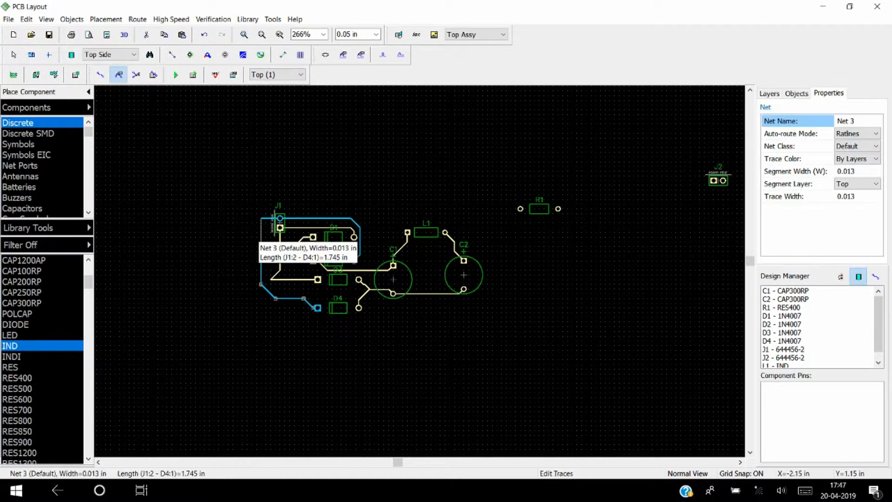
pyautogui.moveTo(276, 273); pyautogui.dragTo(280, 279)
pyautogui.click(425, 327)
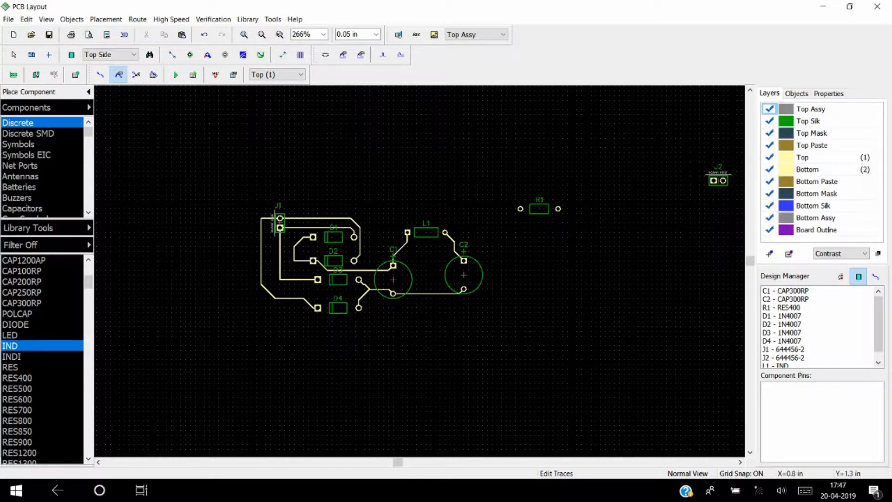
pyautogui.rightClick(574, 218)
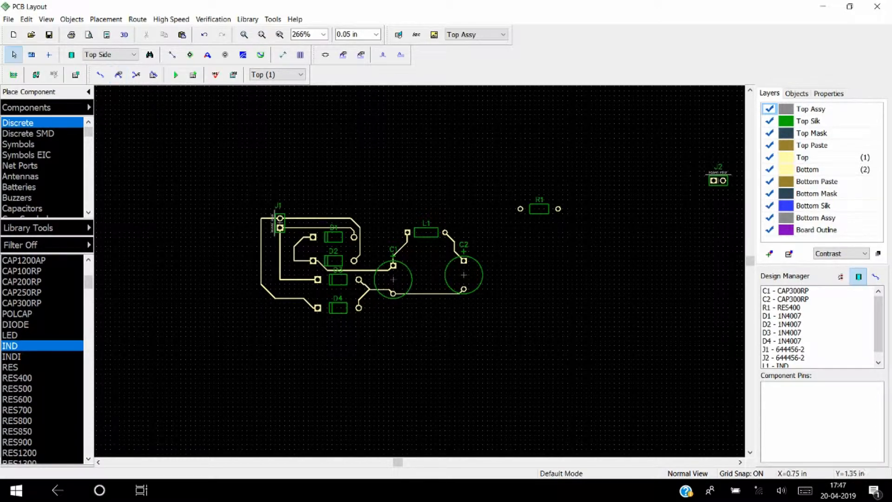
# Move R1 just beyond C2 and rotate it upright
pyautogui.moveTo(548, 209); pyautogui.dragTo(502, 265)
pyautogui.press('r')
pyautogui.click(419, 186)
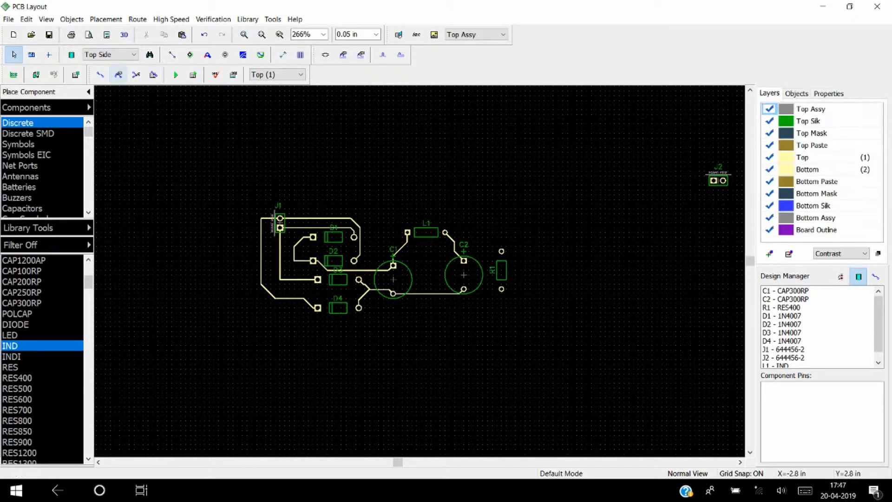
# Add ratlines from C2's negative pad to R1's lower pad and from C2's positive pad to R1's upper pad
pyautogui.click(173, 55)
pyautogui.click(463, 289)
pyautogui.click(502, 290)
pyautogui.click(464, 261)
pyautogui.click(501, 251)
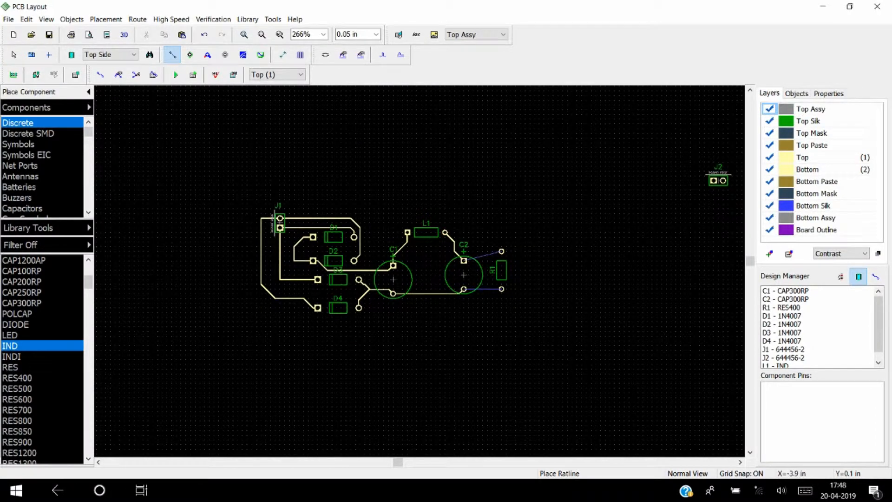
# Place a RES resistor horizontally just above R1
pyautogui.click(11, 367)
pyautogui.click(501, 223)
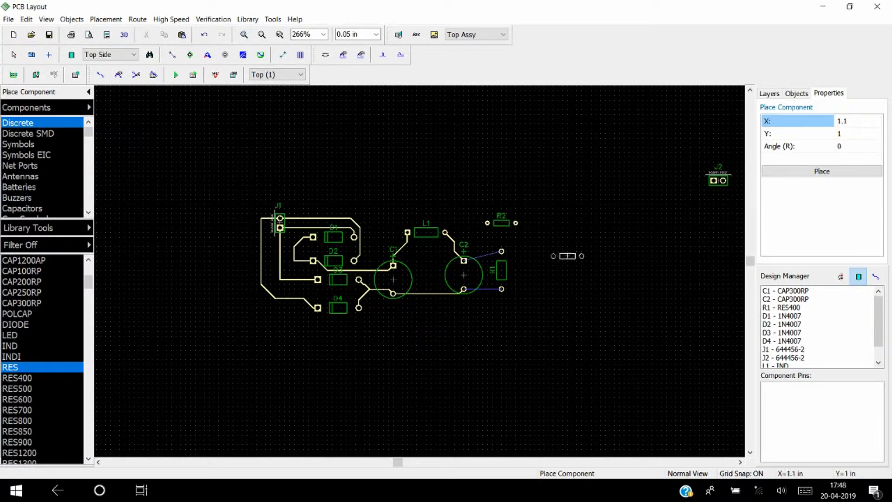
pyautogui.rightClick(567, 256)
# Place an LED-3R_Green from the Optosensors & LED library beside R2, above C2
pyautogui.click(28, 133)
pyautogui.scroll(-8, 39, 172)
pyautogui.click(39, 177)
pyautogui.click(31, 282)
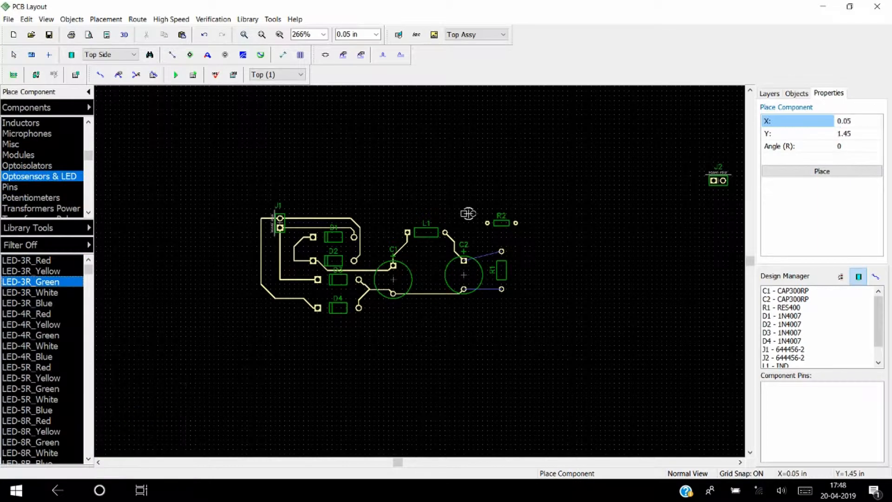
pyautogui.click(469, 214)
pyautogui.rightClick(604, 238)
# Rotate LED D5 to 180 degrees and shift it down by 0.05 in
pyautogui.click(475, 215)
pyautogui.press('r')
pyautogui.press('r')
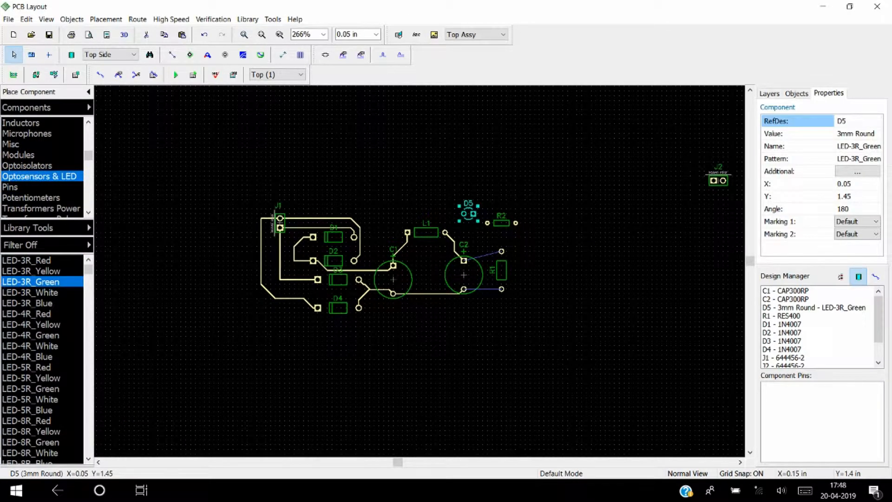
pyautogui.click(510, 204)
pyautogui.moveTo(469, 214); pyautogui.dragTo(469, 219)
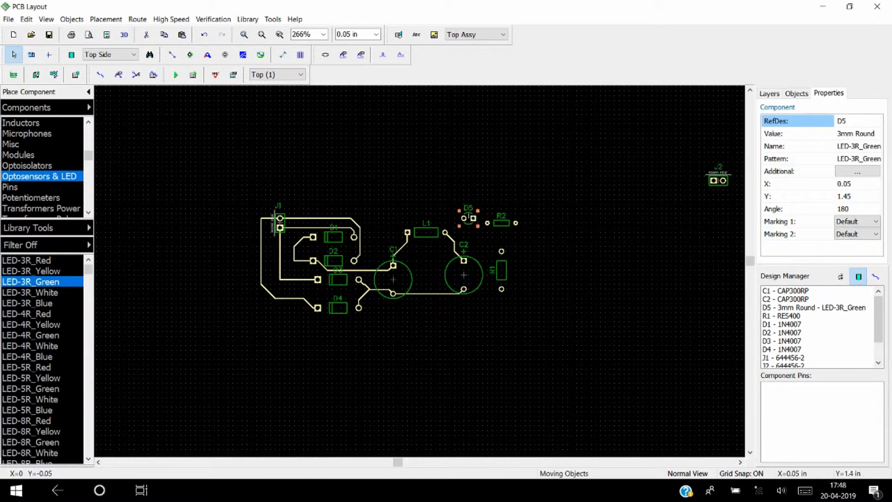
pyautogui.click(441, 191)
# Add ratlines from D5's square pad to R2's near pad and from R2's far pad to R1's upper pad
pyautogui.click(172, 55)
pyautogui.click(473, 218)
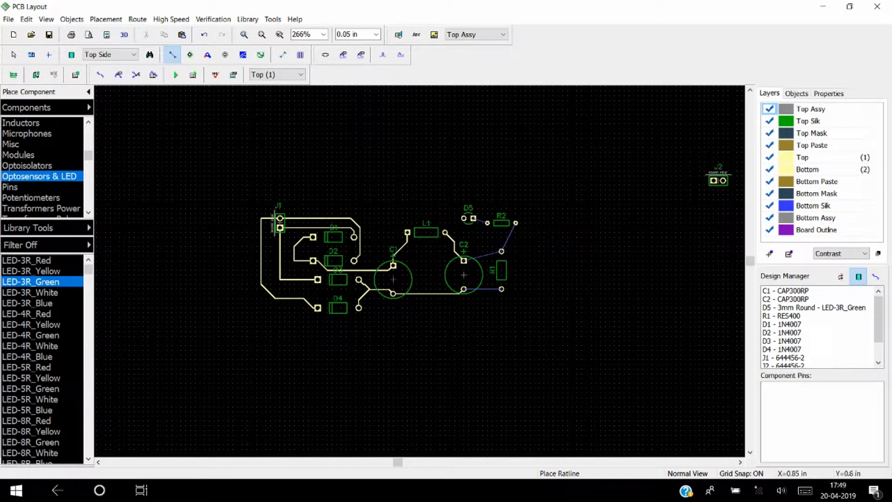
pyautogui.press('Escape')
# Move J2 next to R1 and rotate it upright, and bring D5 and R2 down close above R1
pyautogui.moveTo(719, 180); pyautogui.dragTo(530, 269)
pyautogui.click(562, 228)
pyautogui.click(548, 256)
pyautogui.press('r')
pyautogui.click(534, 237)
pyautogui.moveTo(469, 218); pyautogui.dragTo(497, 242)
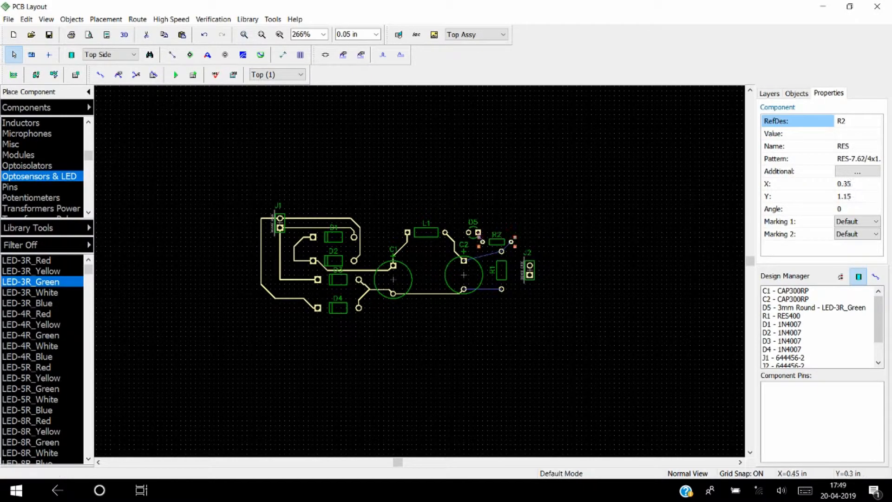
pyautogui.click(509, 205)
# Route top-layer traces from C2's positive pad through R1's upper pad to R2, and from D5's square pad to R2
pyautogui.click(100, 75)
pyautogui.click(464, 261)
pyautogui.click(478, 252)
pyautogui.click(502, 251)
pyautogui.click(502, 252)
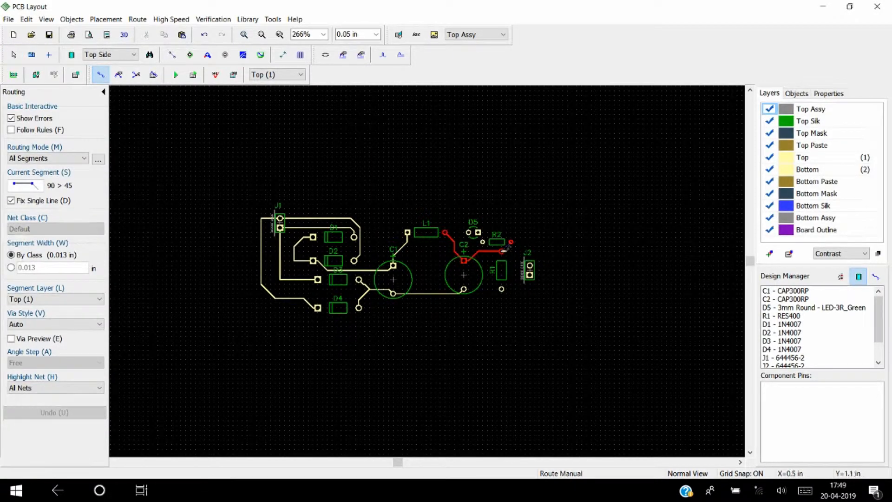
pyautogui.click(511, 242)
pyautogui.click(479, 232)
pyautogui.click(483, 241)
# Route a top-layer trace from D5's round pad over and around R2 to J2's pin 1
pyautogui.click(469, 232)
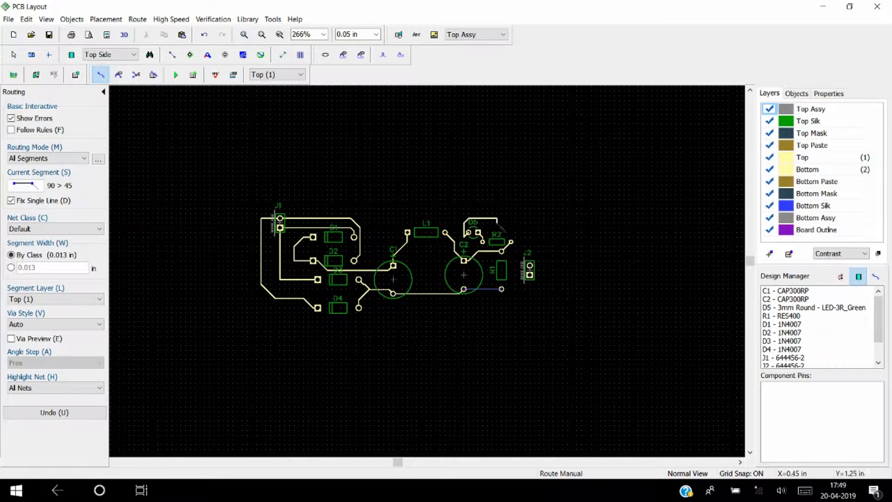
pyautogui.click(539, 242)
pyautogui.click(539, 265)
pyautogui.click(530, 274)
# Route C2's negative pad through R1's lower pad to J2's pin 1, merging Net 1 and Net 5
pyautogui.click(464, 289)
pyautogui.click(501, 289)
pyautogui.click(502, 289)
pyautogui.click(530, 274)
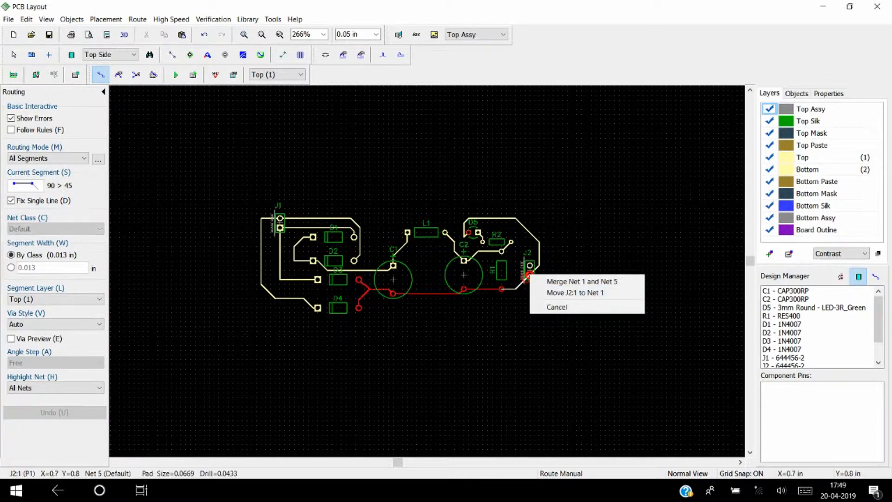
pyautogui.click(545, 282)
pyautogui.rightClick(522, 304)
# Route a top-layer trace from R1's upper pad to J2's pin 2
pyautogui.click(502, 251)
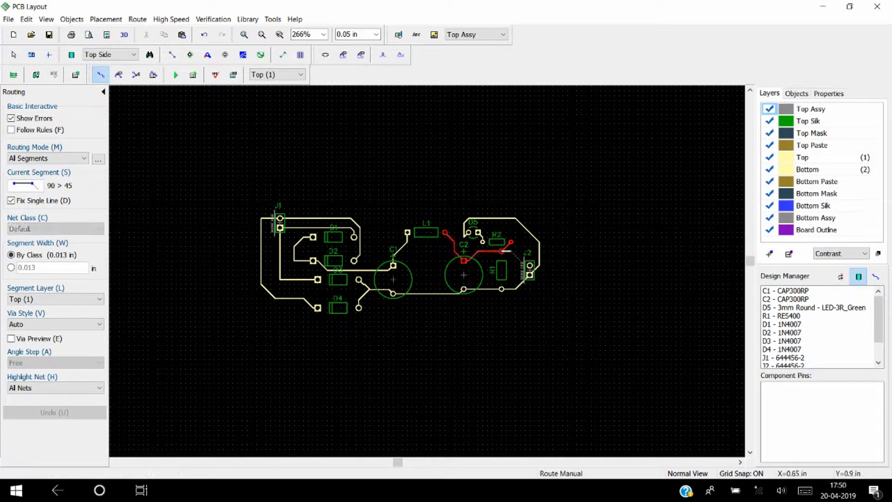
pyautogui.click(530, 265)
pyautogui.rightClick(468, 275)
# Shift C2, R1 and J2 closer to C1 and pull the outer D5-to-J2 trace inward
pyautogui.moveTo(469, 275); pyautogui.dragTo(446, 279)
pyautogui.moveTo(501, 270)
pyautogui.mouseDown()
pyautogui.moveTo(483, 275)
pyautogui.moveTo(511, 279)
pyautogui.mouseUp()
pyautogui.moveTo(539, 248); pyautogui.dragTo(521, 251)
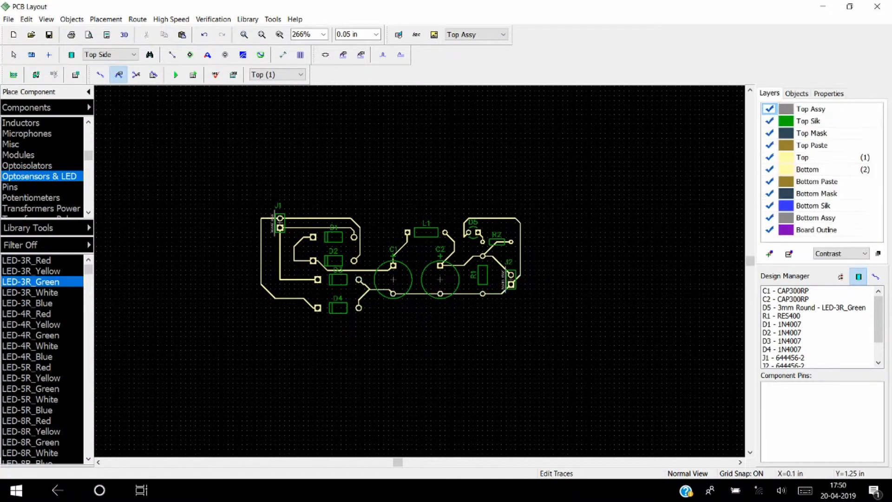
# Move D5 down beside R2 and bring its outer trace closer to the components
pyautogui.rightClick(473, 232)
pyautogui.moveTo(473, 233); pyautogui.dragTo(468, 246)
pyautogui.click(118, 74)
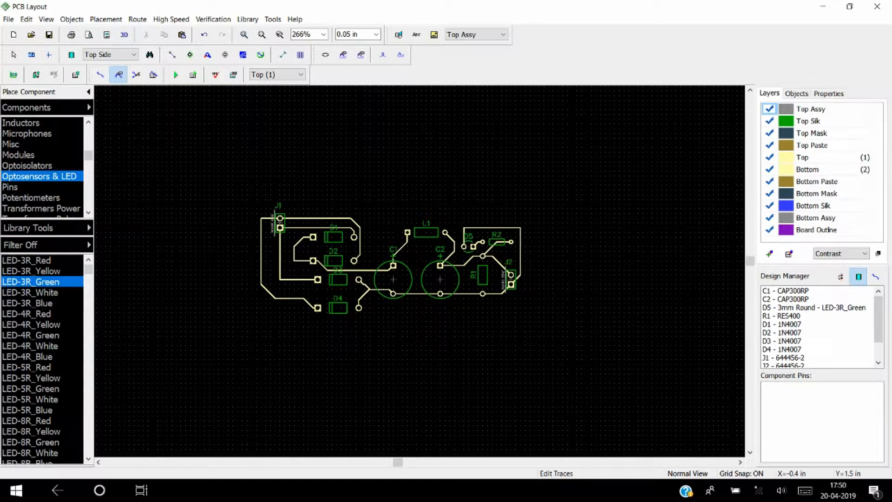
# Generate a rectangular board outline around the whole circuit
pyautogui.click(176, 74)
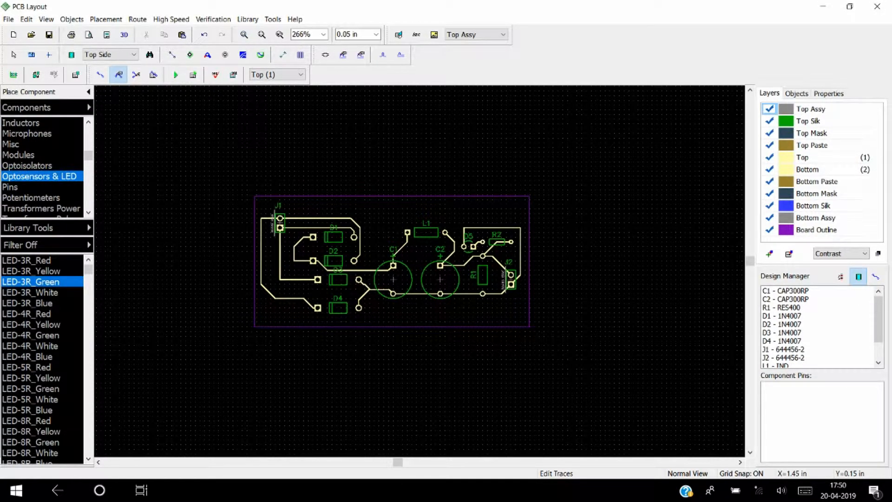
# Preview the board in 3D with the attached component models, rotating it to inspect the parts, and close the preview
pyautogui.click(124, 35)
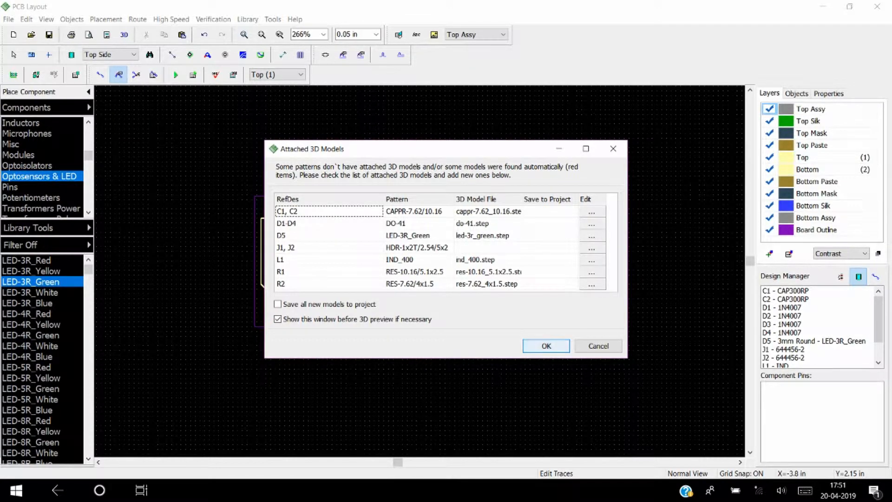
pyautogui.press('Return')
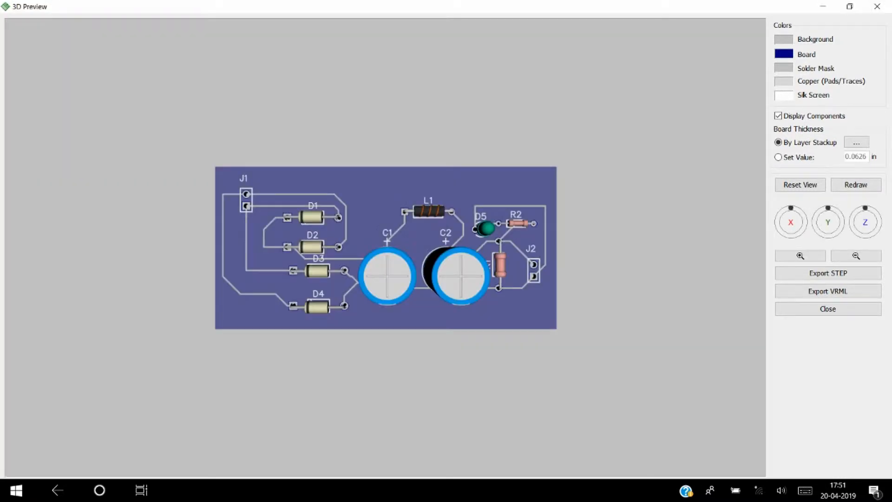
pyautogui.moveTo(386, 297)
pyautogui.mouseDown()
pyautogui.moveTo(372, 200)
pyautogui.moveTo(408, 288)
pyautogui.moveTo(474, 290)
pyautogui.moveTo(411, 328)
pyautogui.moveTo(372, 311)
pyautogui.moveTo(347, 200)
pyautogui.moveTo(358, 199)
pyautogui.moveTo(426, 264)
pyautogui.moveTo(373, 263)
pyautogui.moveTo(346, 320)
pyautogui.moveTo(372, 318)
pyautogui.moveTo(378, 284)
pyautogui.mouseUp()
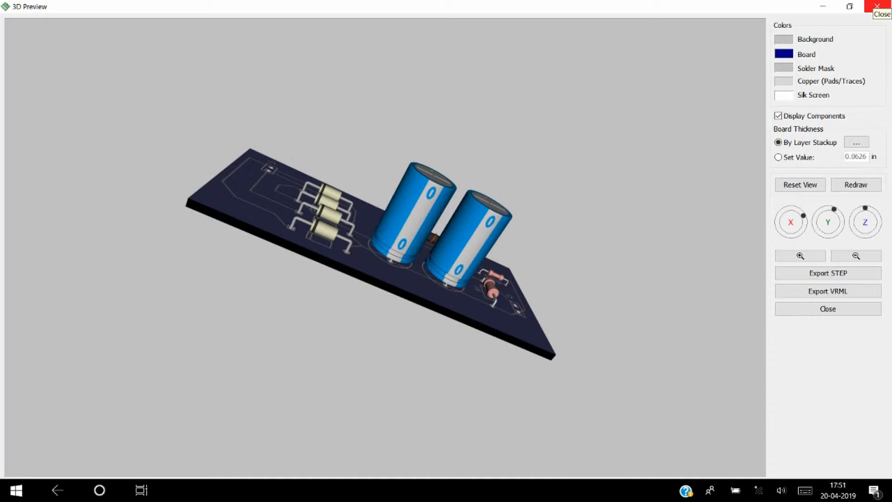
pyautogui.click(877, 5)
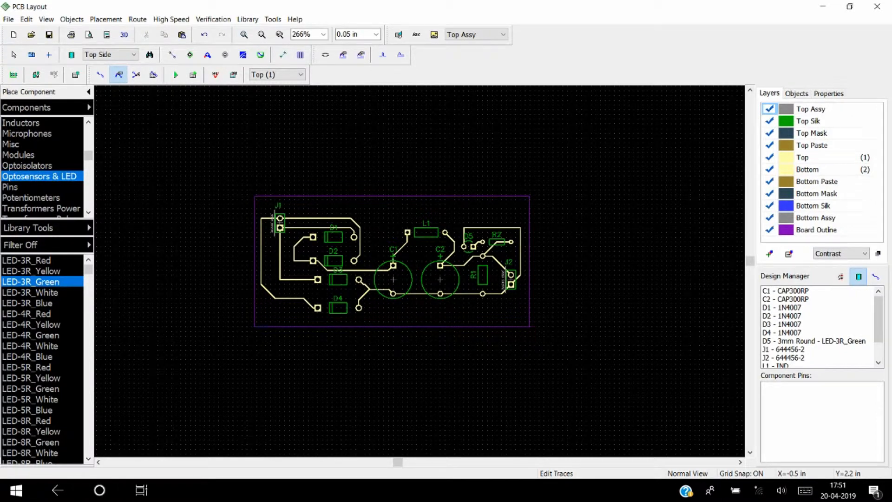
# Start a Gerber RS-274X export of all layers
pyautogui.click(8, 19)
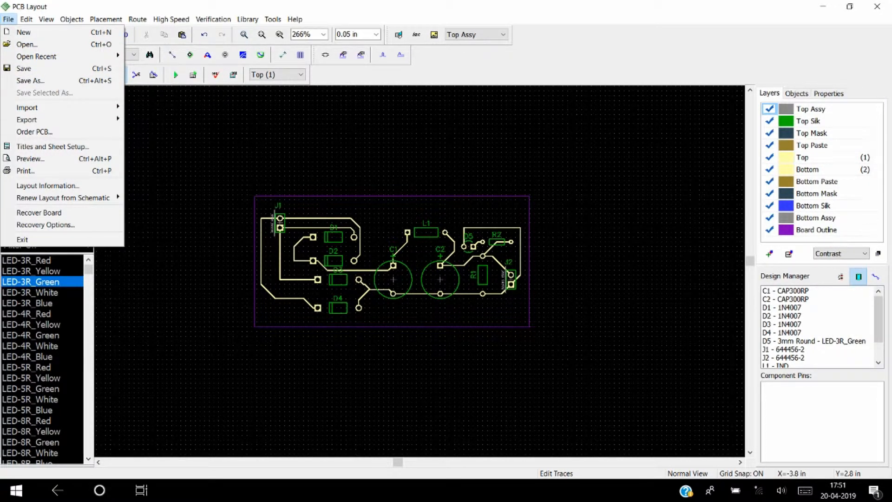
pyautogui.moveTo(27, 108)
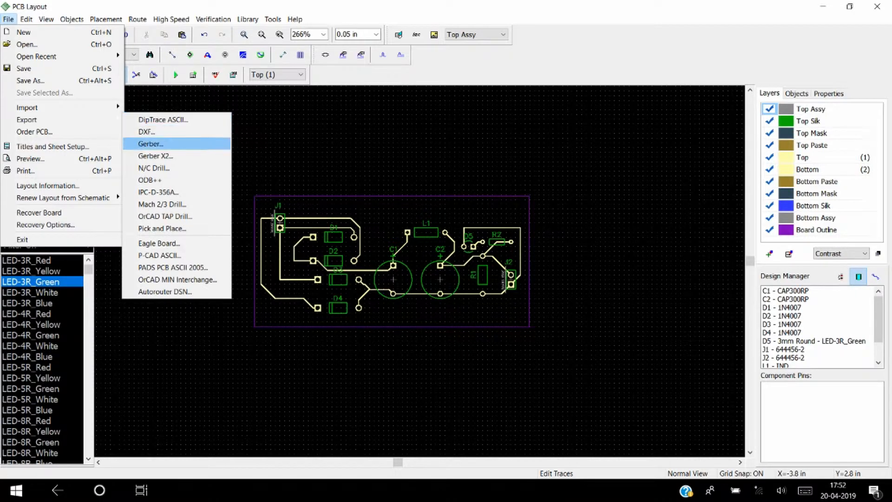
pyautogui.click(164, 144)
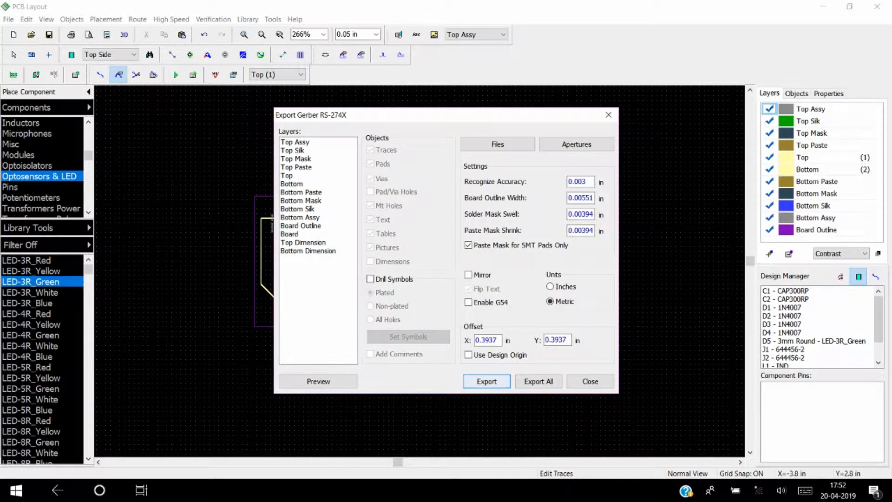
pyautogui.click(538, 381)
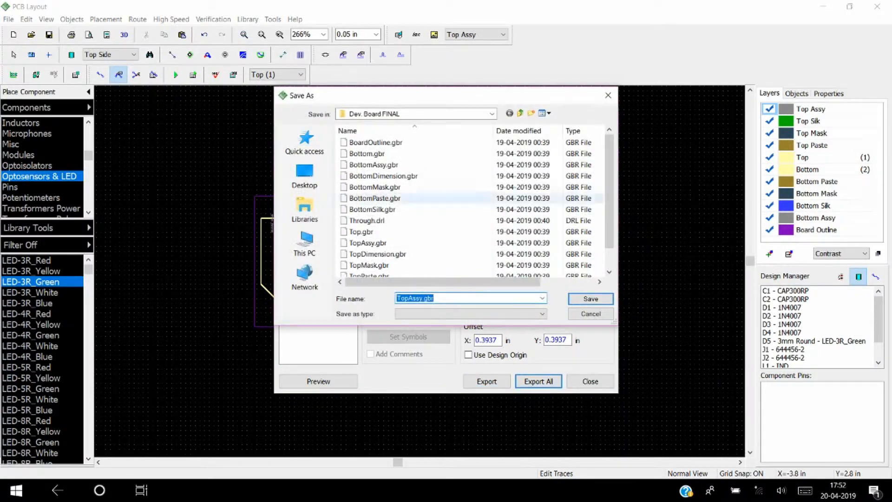
# Create a folder named Bridge Rec in the hp user folder for the exported Gerber files
pyautogui.click(305, 175)
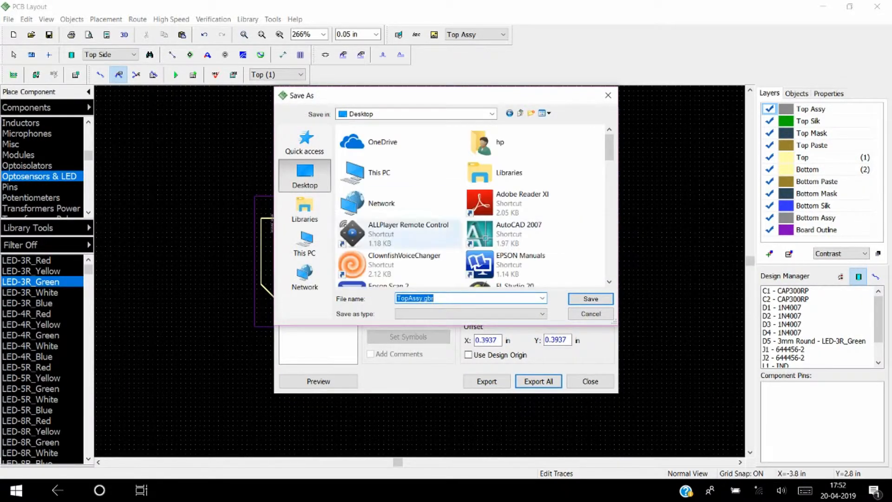
pyautogui.doubleClick(498, 142)
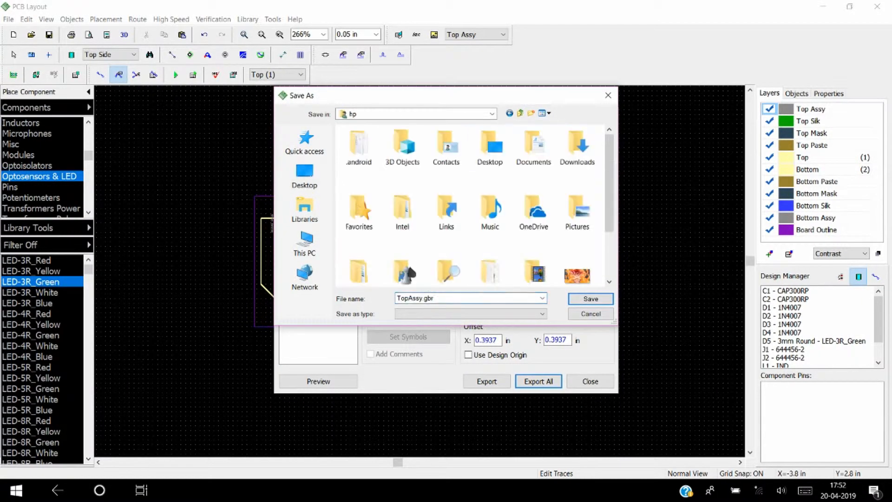
pyautogui.rightClick(454, 255)
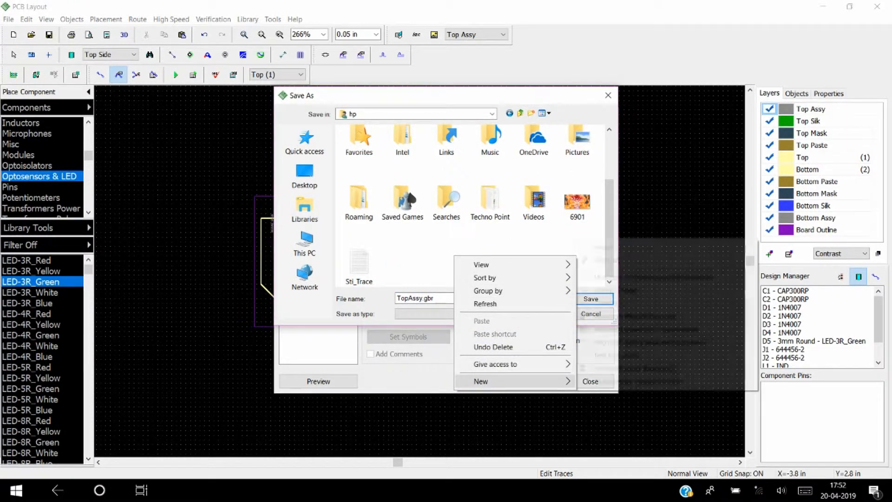
pyautogui.moveTo(511, 381)
pyautogui.click(600, 247)
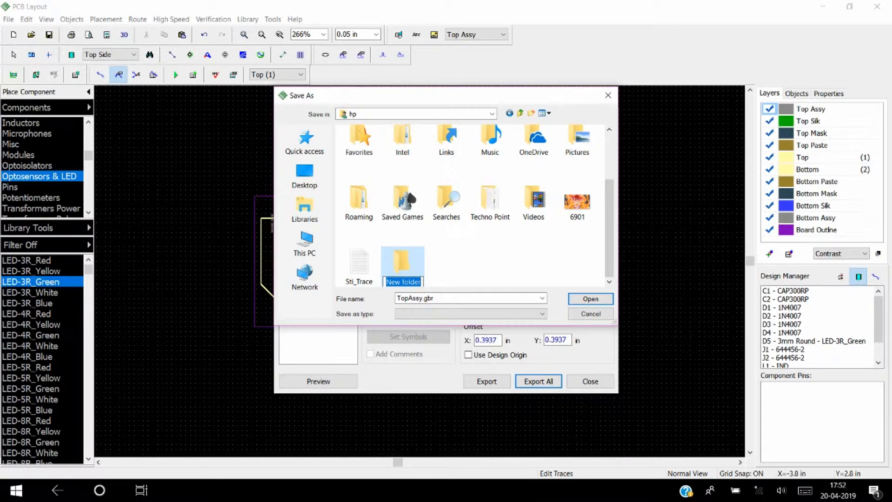
pyautogui.press('BackSpace')
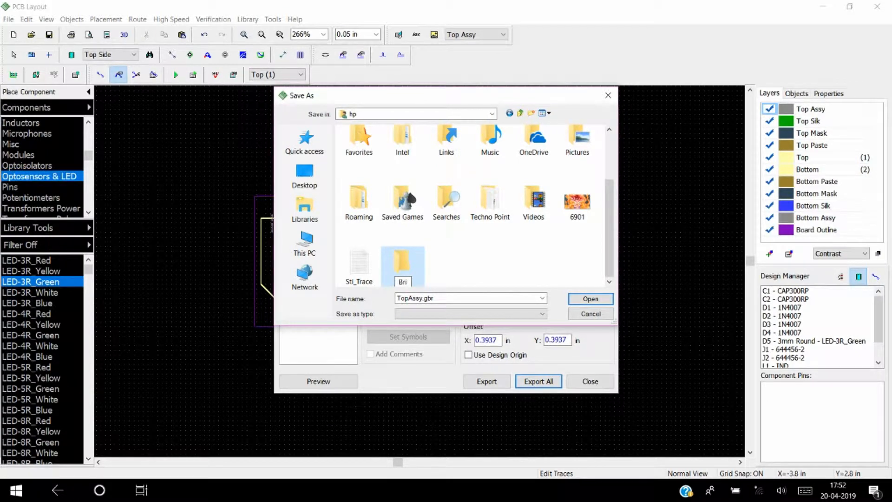
pyautogui.write('Bridge')
pyautogui.write(' Rect')
pyautogui.press('BackSpace')
pyautogui.press('Return')
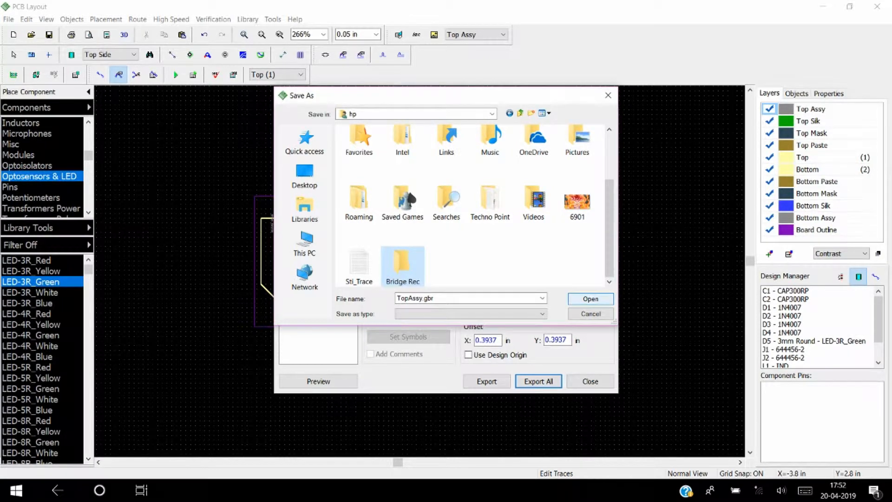
# Save the Gerber files of all layers, from TopAssy.gbr to BottomDimension.gbr, in the Bridge Rec folder under their suggested names
pyautogui.press('Return')
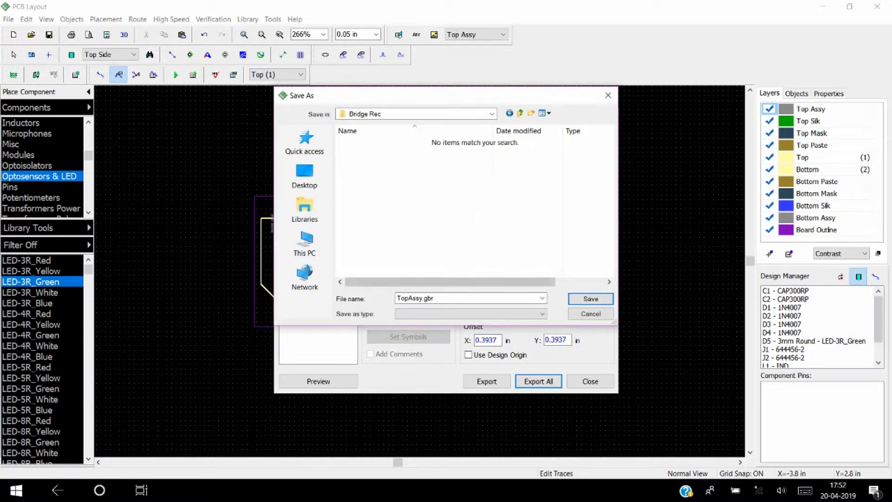
pyautogui.press('Return')
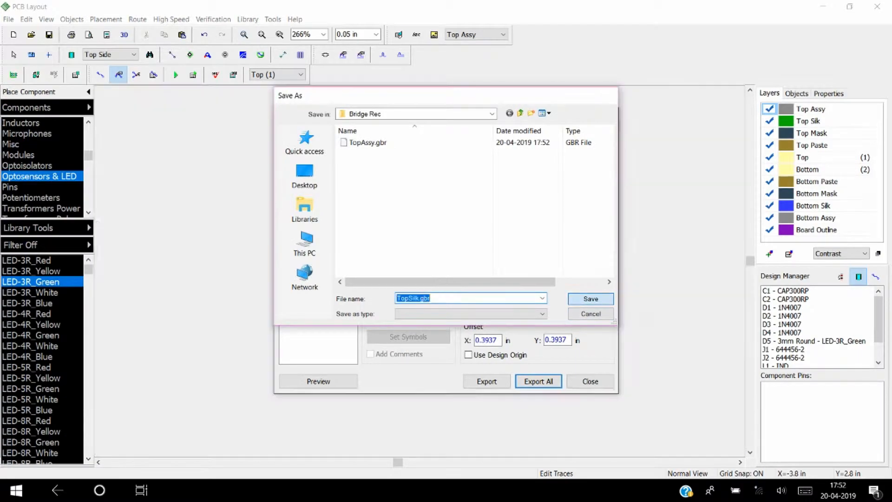
pyautogui.press('Return')
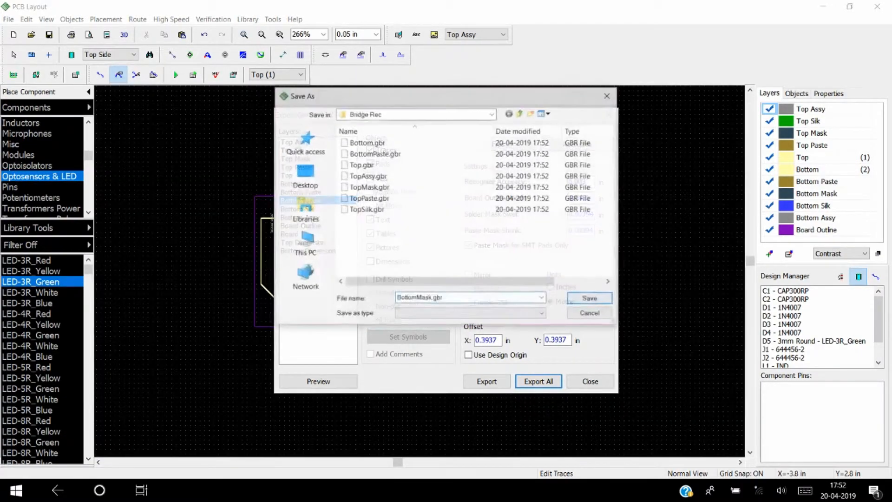
pyautogui.press('Return')
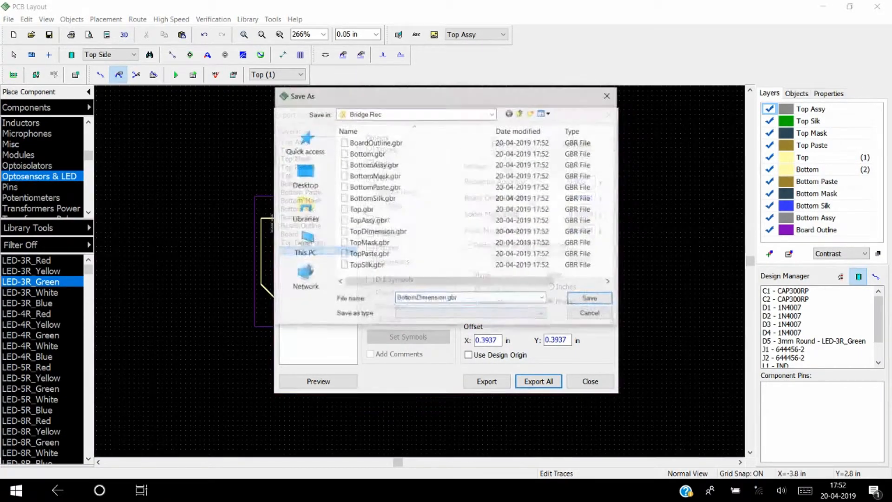
pyautogui.press('Return')
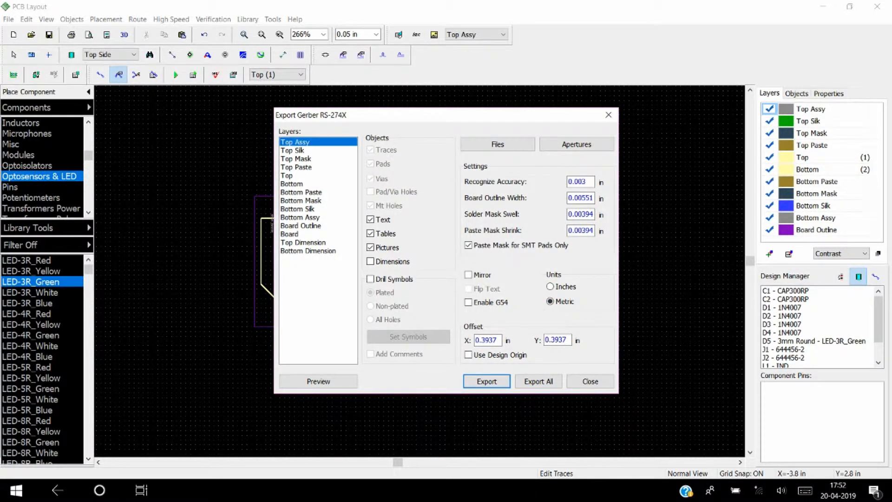
# Preview the Top Assy layer's Gerber output, and close both the preview and the Gerber export dialog
pyautogui.click(292, 150)
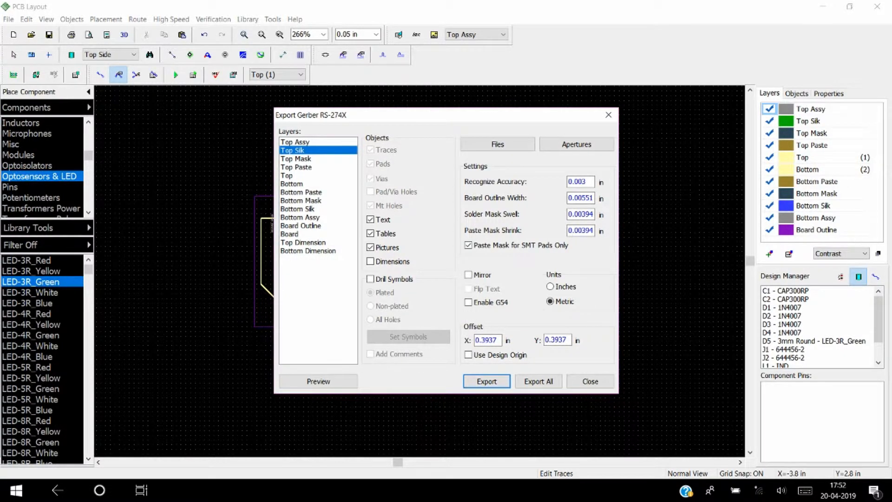
pyautogui.click(295, 143)
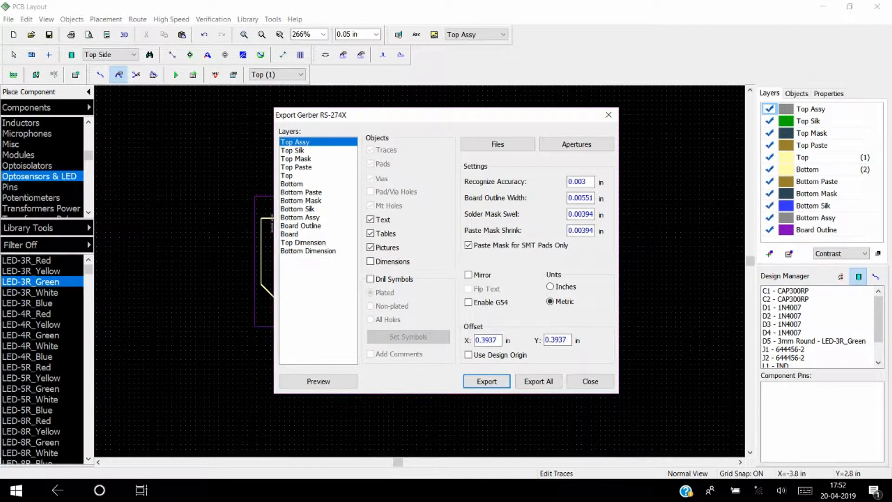
pyautogui.click(319, 381)
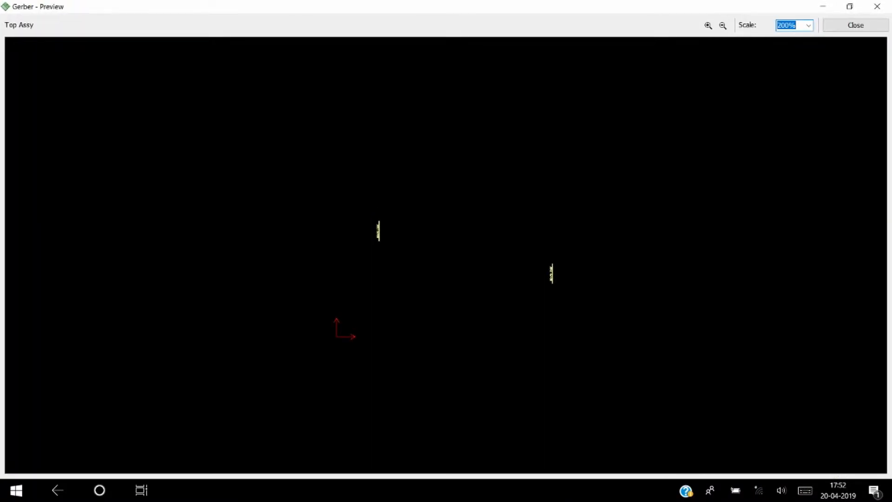
pyautogui.click(856, 25)
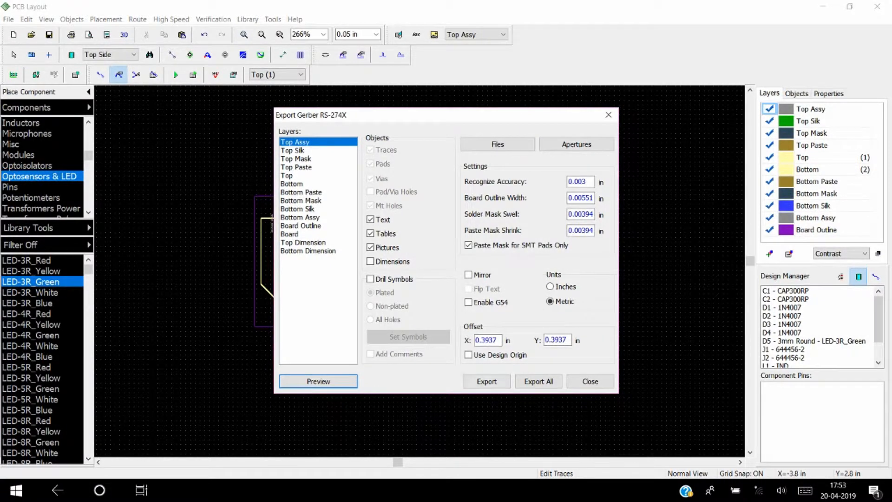
pyautogui.click(590, 381)
# Export the N/C drill file with automatically assigned tools as Through.drl in the Bridge Rec folder, and close the export dialog
pyautogui.click(8, 19)
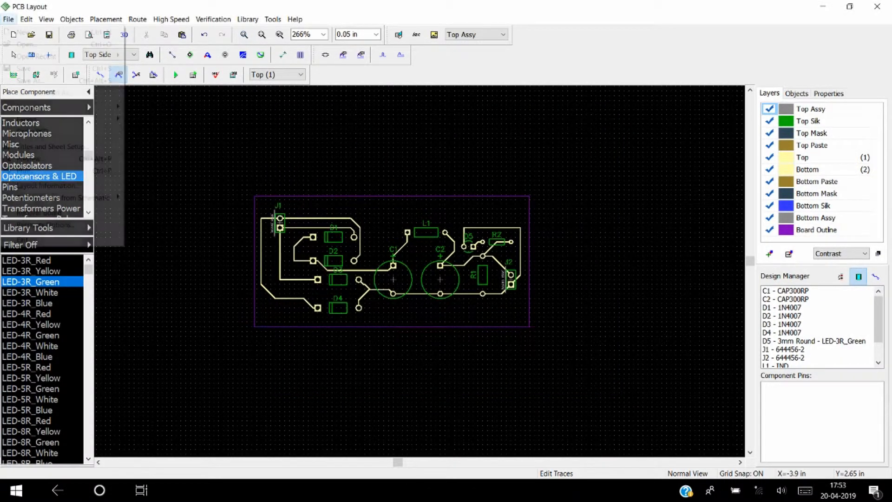
pyautogui.moveTo(46, 119)
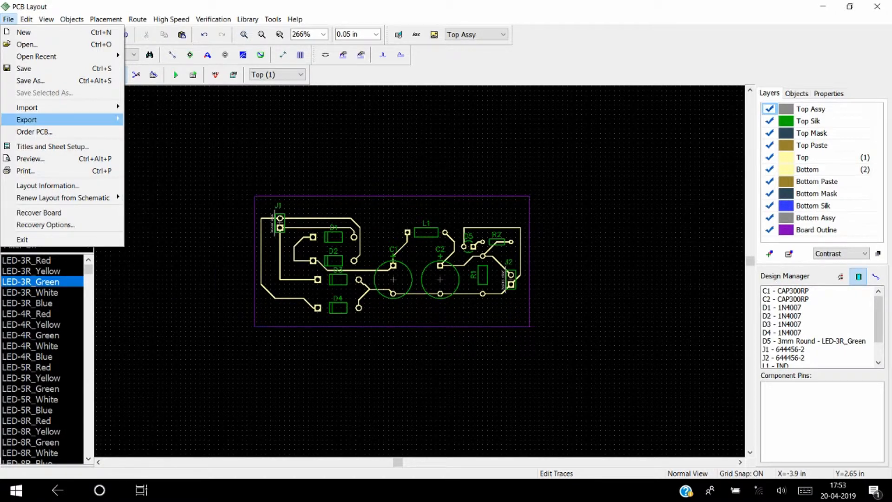
pyautogui.click(154, 168)
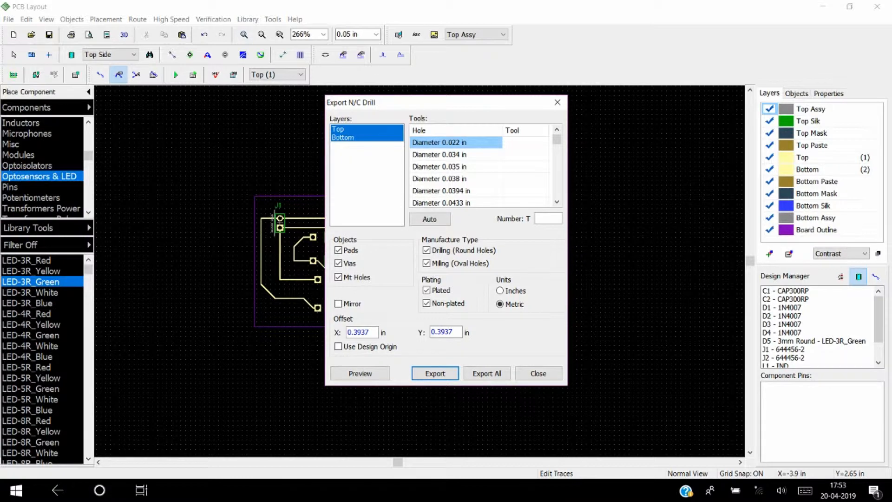
pyautogui.click(435, 373)
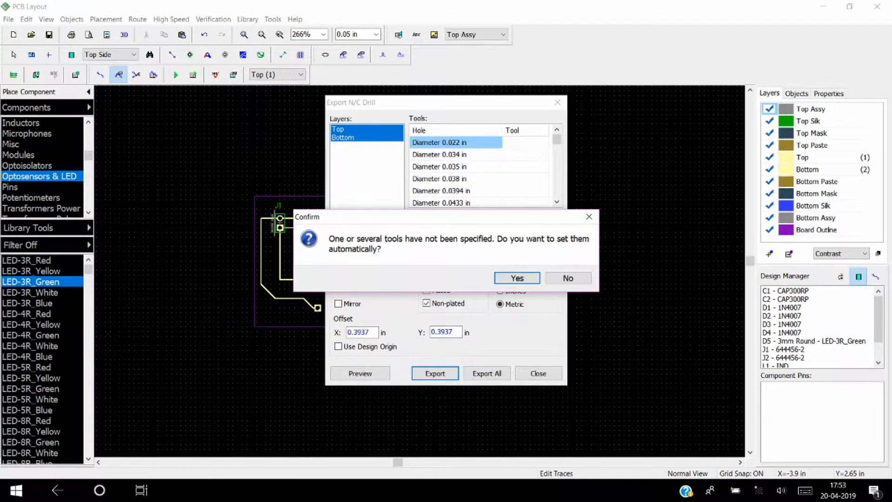
pyautogui.press('Return')
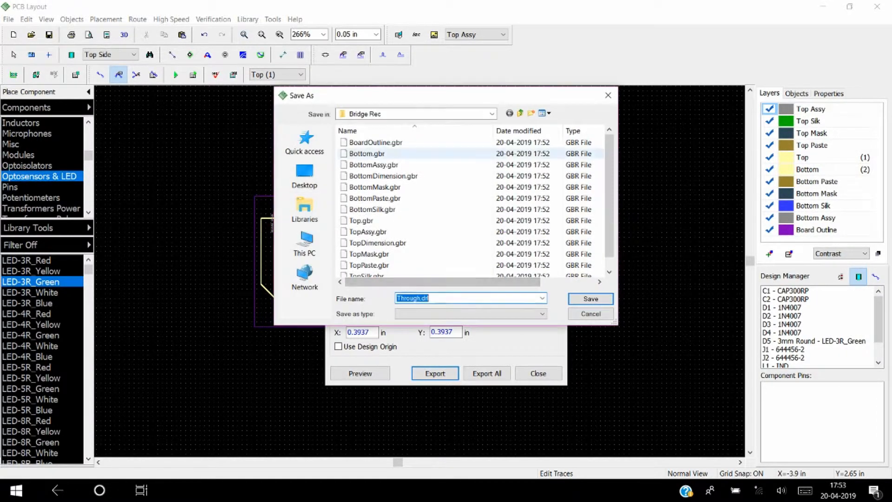
pyautogui.scroll(-2, 469, 232)
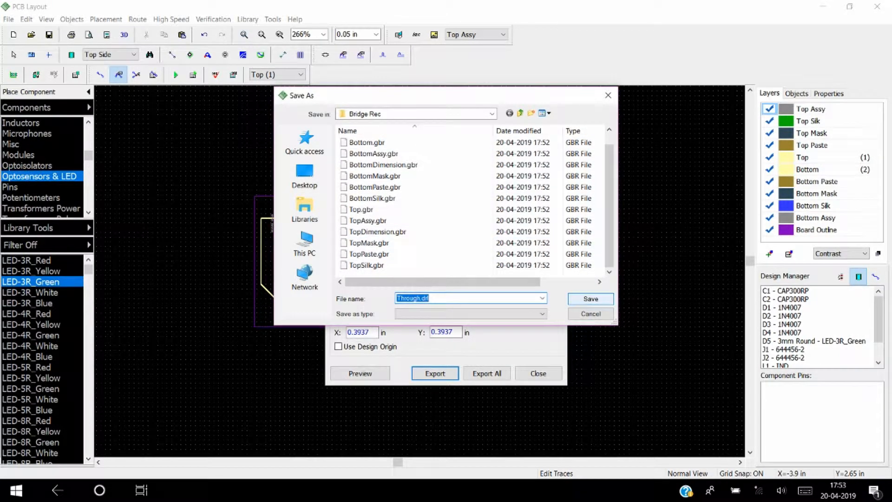
pyautogui.click(591, 298)
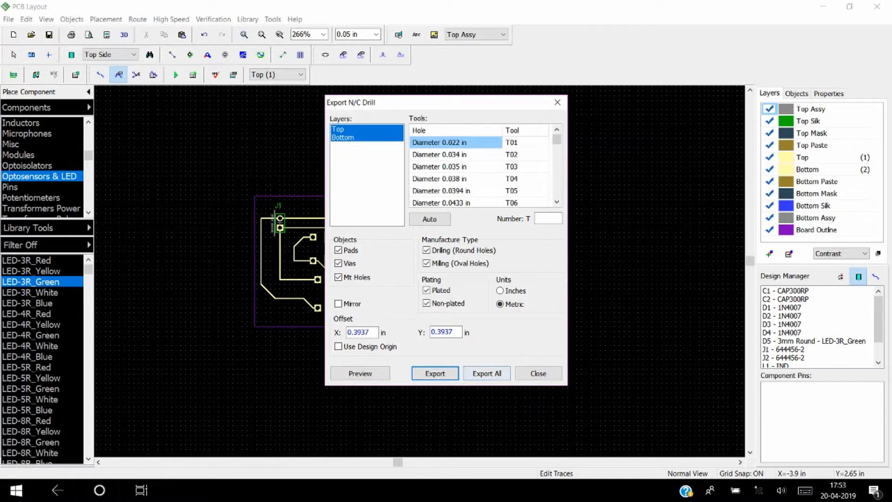
pyautogui.click(538, 373)
# Open the Documents folder and switch to its File Explorer window
pyautogui.click(16, 490)
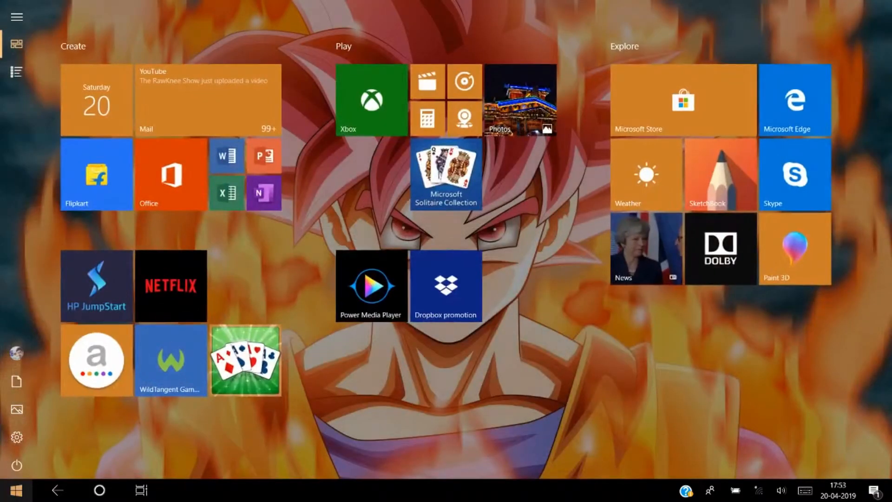
pyautogui.click(16, 17)
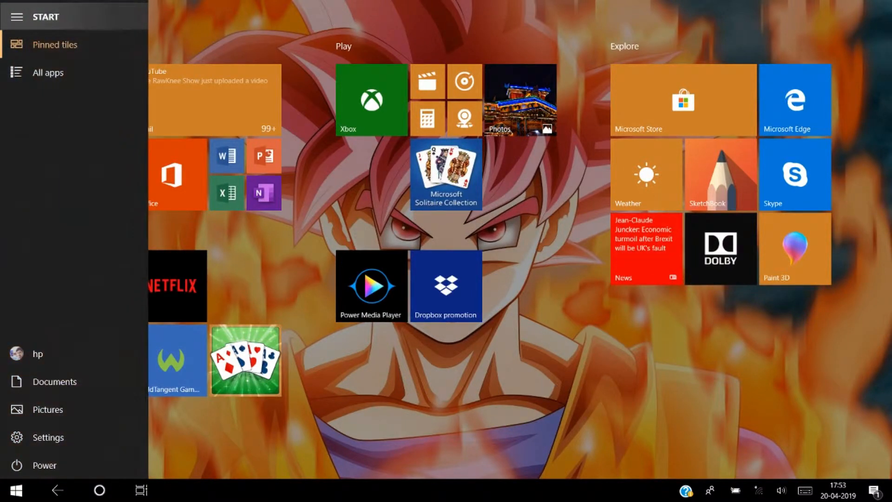
pyautogui.click(75, 353)
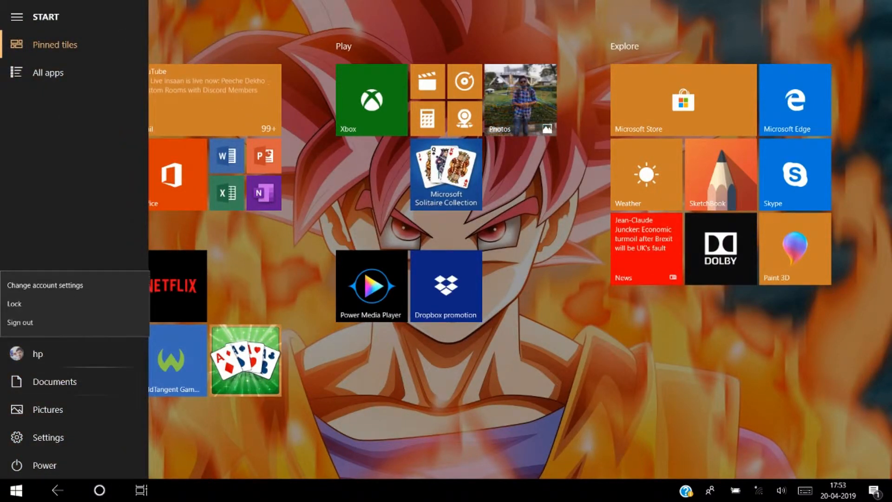
pyautogui.click(68, 382)
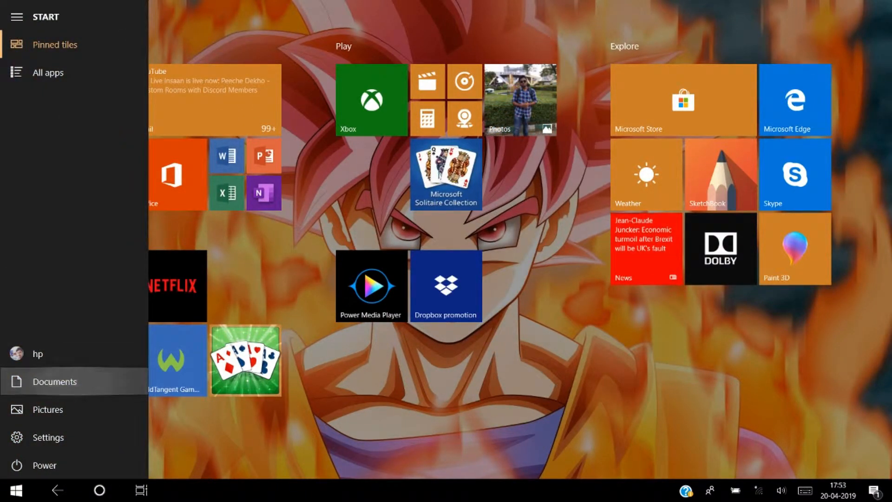
pyautogui.click(141, 490)
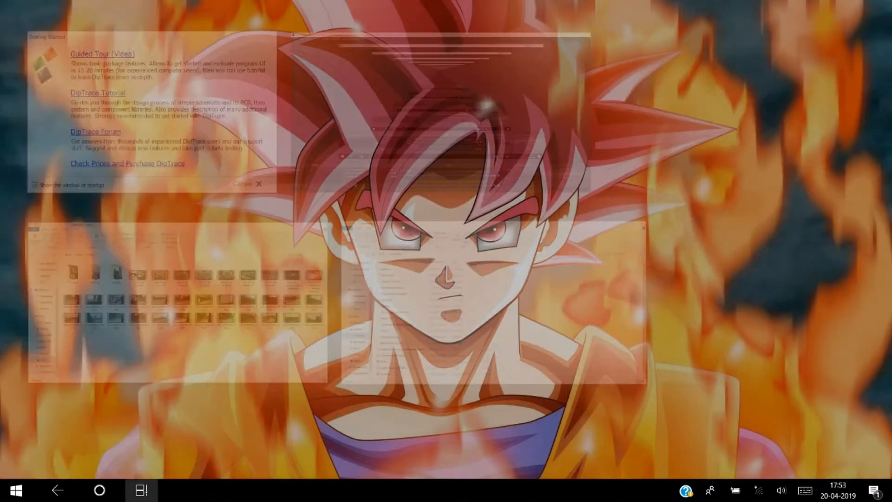
pyautogui.click(493, 299)
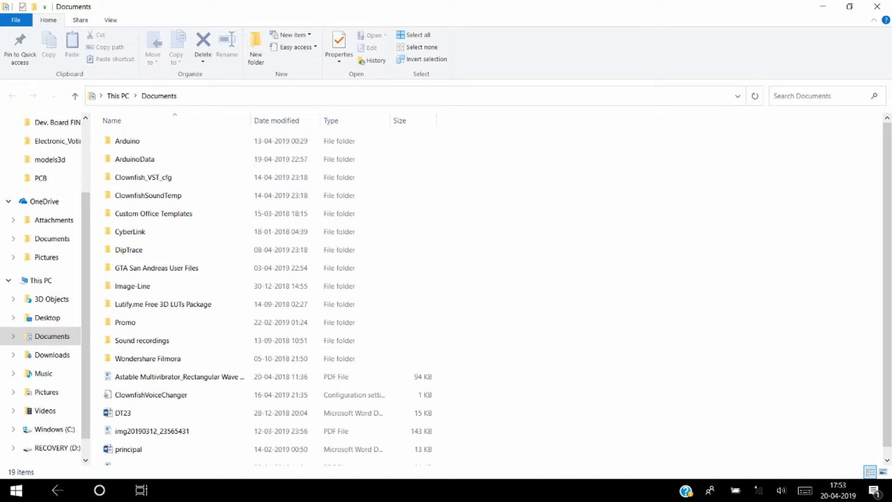
# Browse to the hp user folder and open Bridge Rec to check the exported Gerber and drill files
pyautogui.click(41, 178)
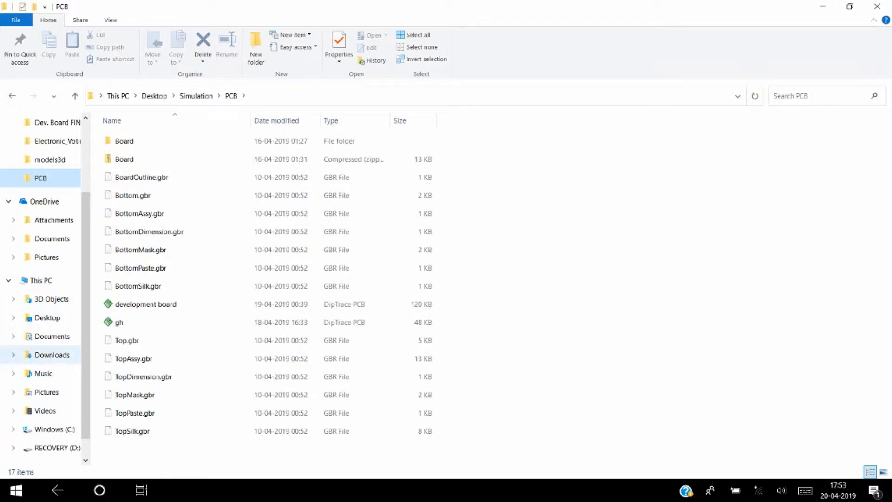
pyautogui.click(52, 336)
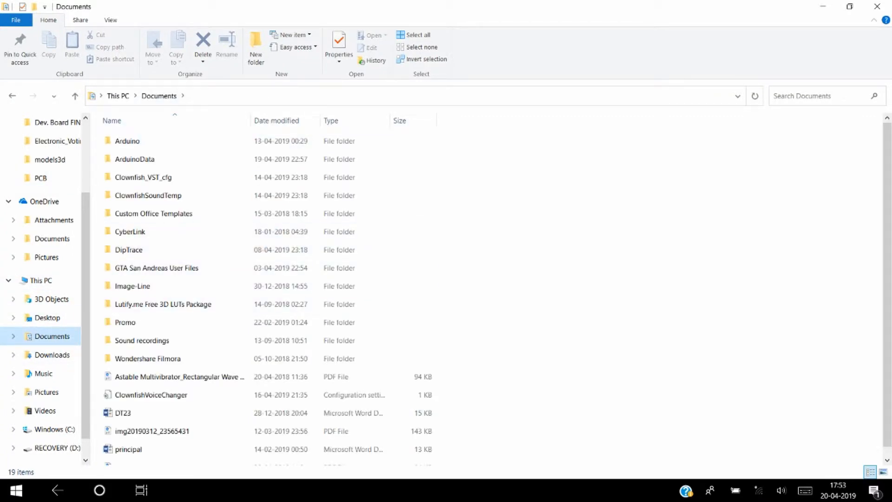
pyautogui.click(100, 96)
pyautogui.click(118, 141)
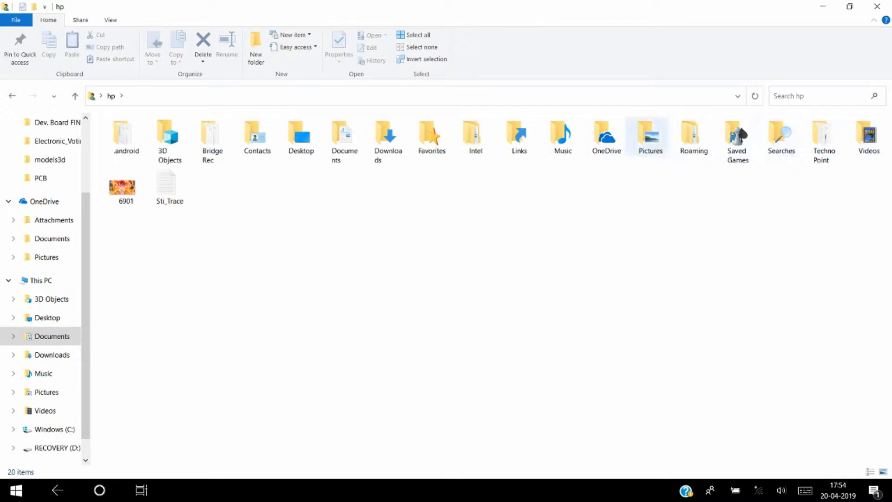
pyautogui.doubleClick(209, 140)
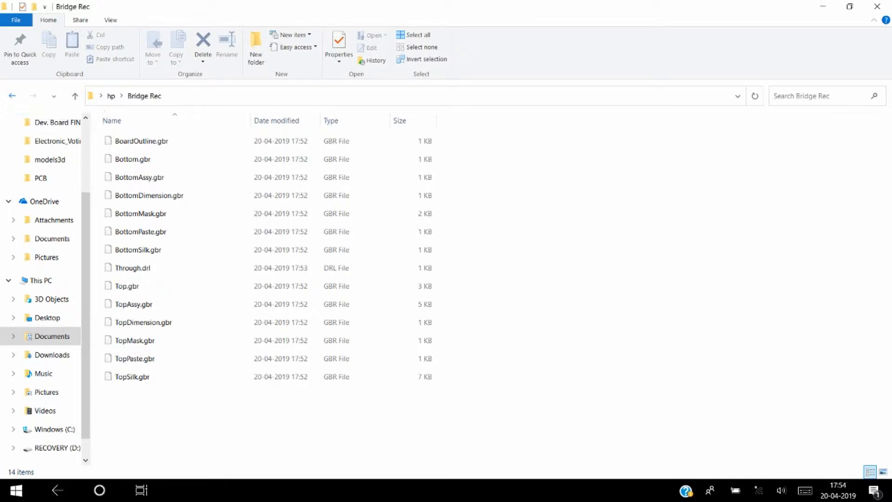
# Compress the Bridge Rec folder into a zipped folder in the hp folder, keeping the name Bridge Rec
pyautogui.click(12, 95)
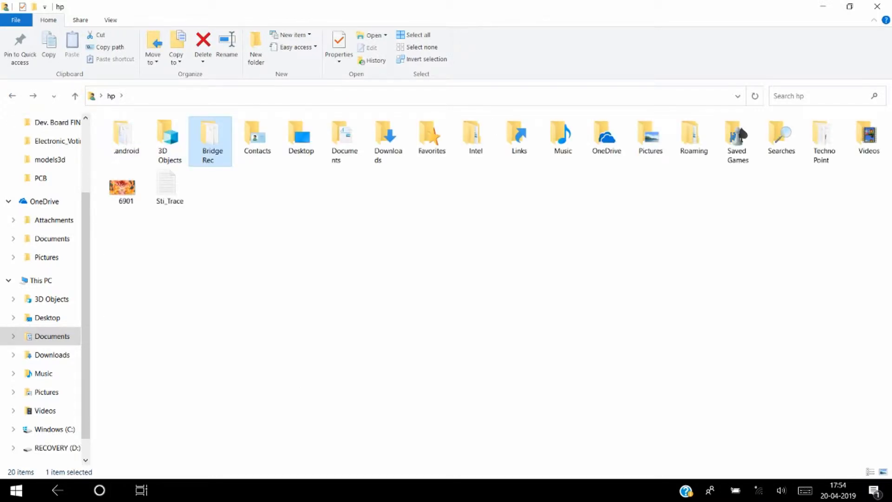
pyautogui.rightClick(214, 149)
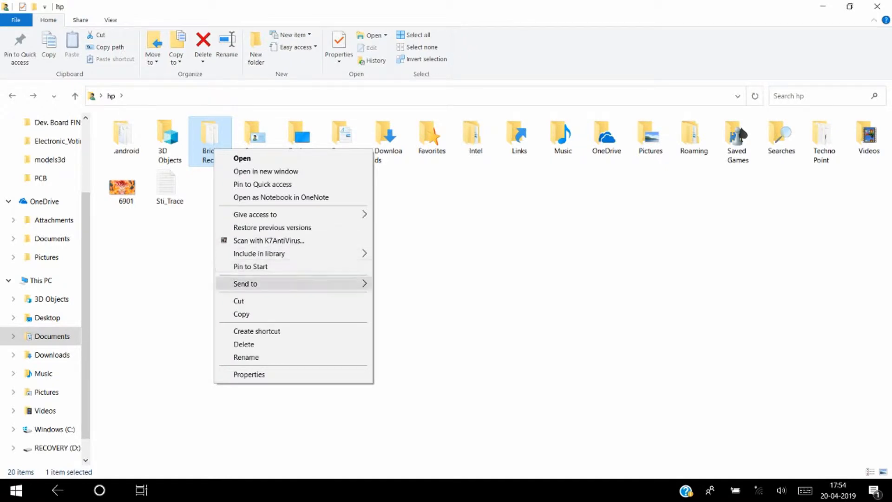
pyautogui.moveTo(279, 283)
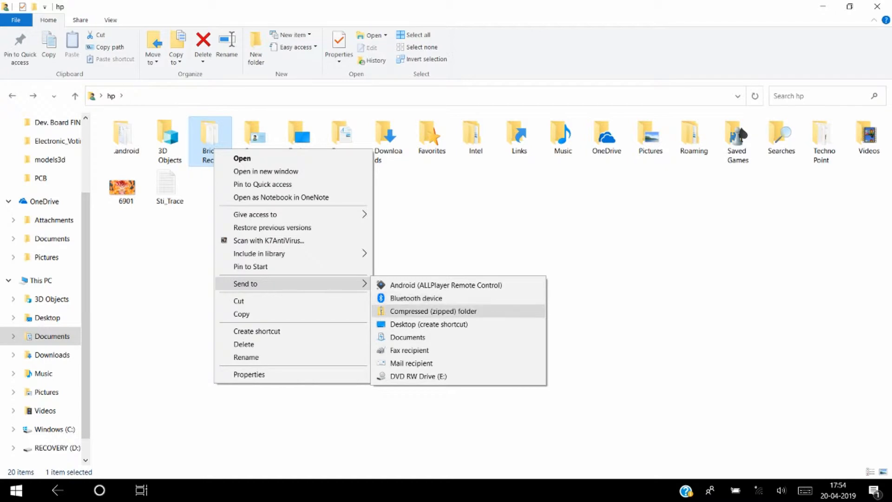
pyautogui.click(433, 311)
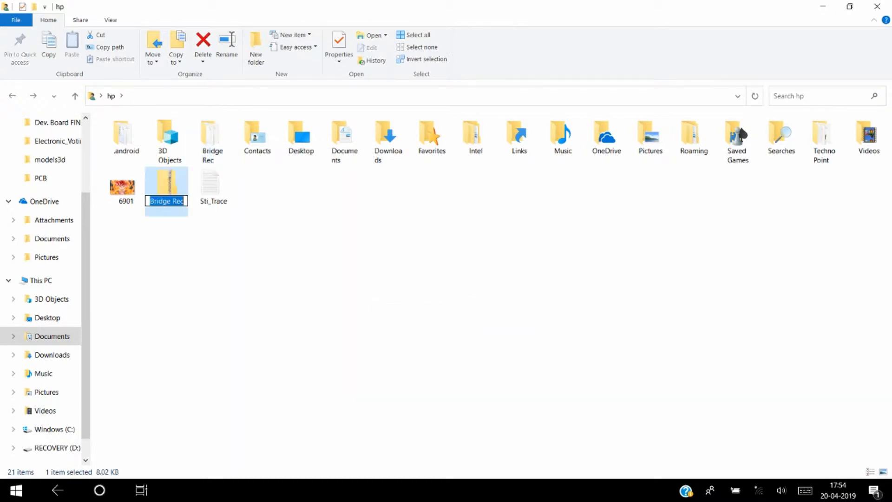
pyautogui.press('Return')
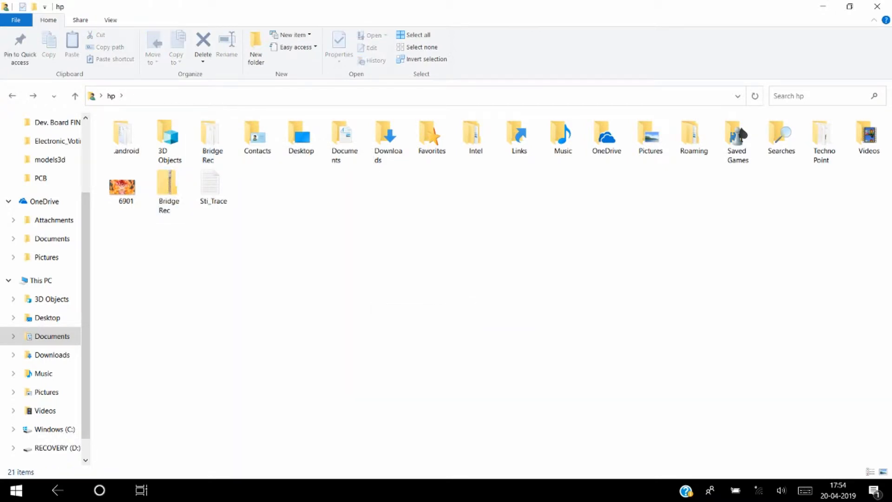
# Connect the computer to the Redmi 2 Wi-Fi network and close the network list
pyautogui.press('super')
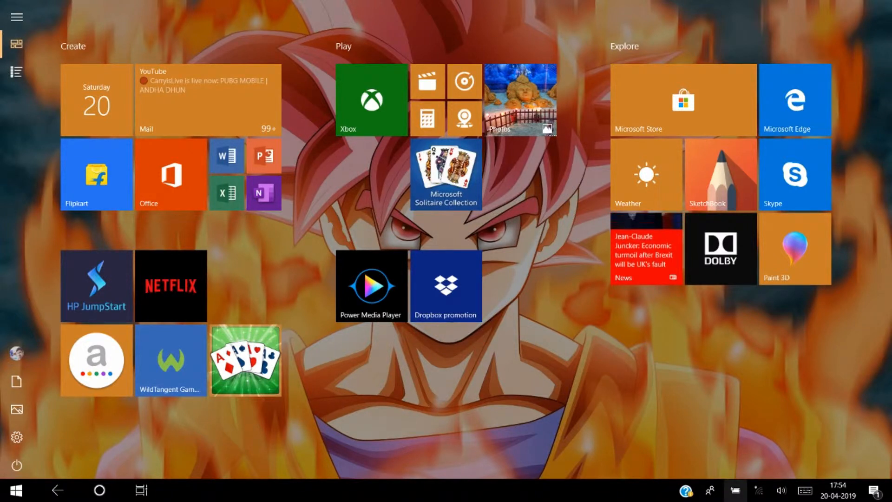
pyautogui.click(759, 490)
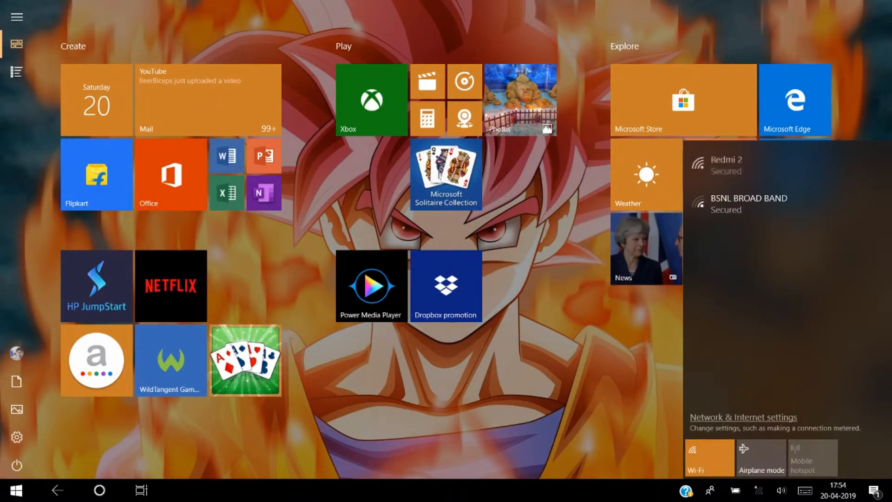
pyautogui.click(762, 165)
pyautogui.click(841, 217)
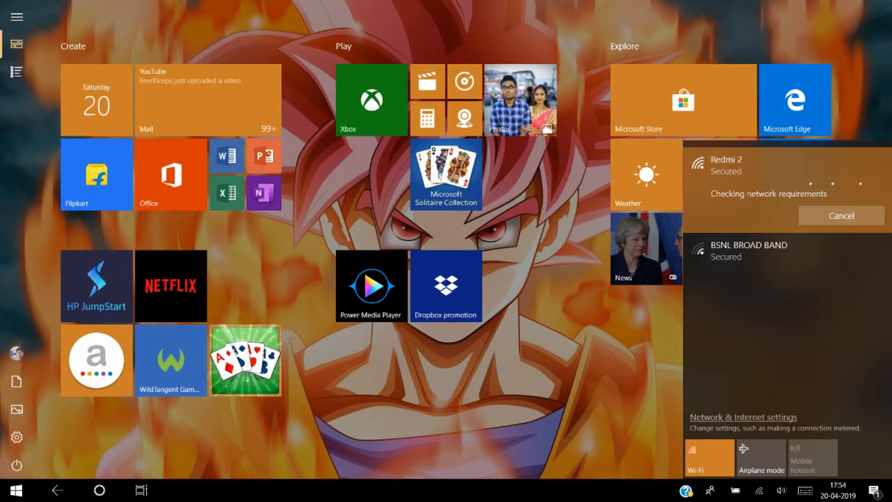
pyautogui.press('Escape')
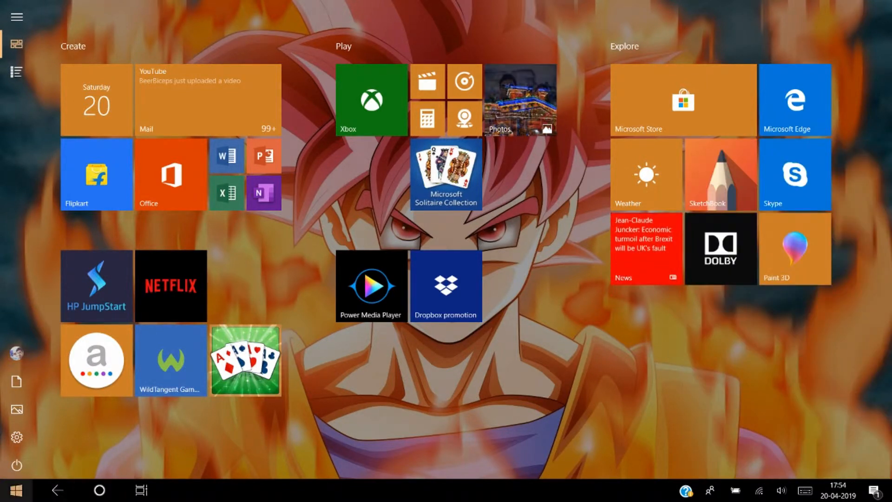
pyautogui.click(99, 490)
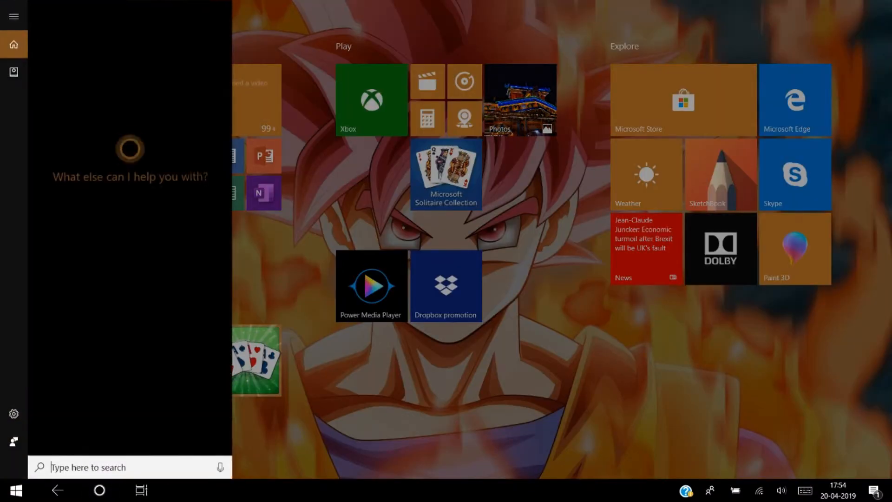
pyautogui.click(99, 490)
pyautogui.click(141, 489)
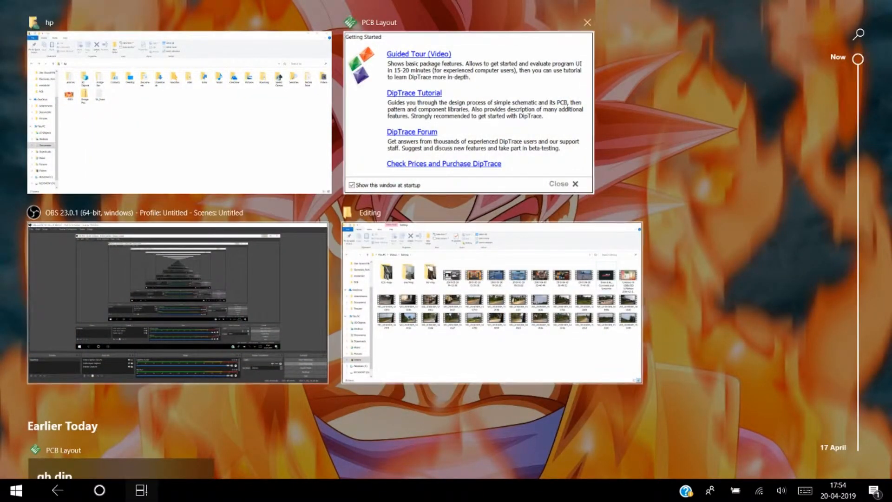
pyautogui.click(16, 490)
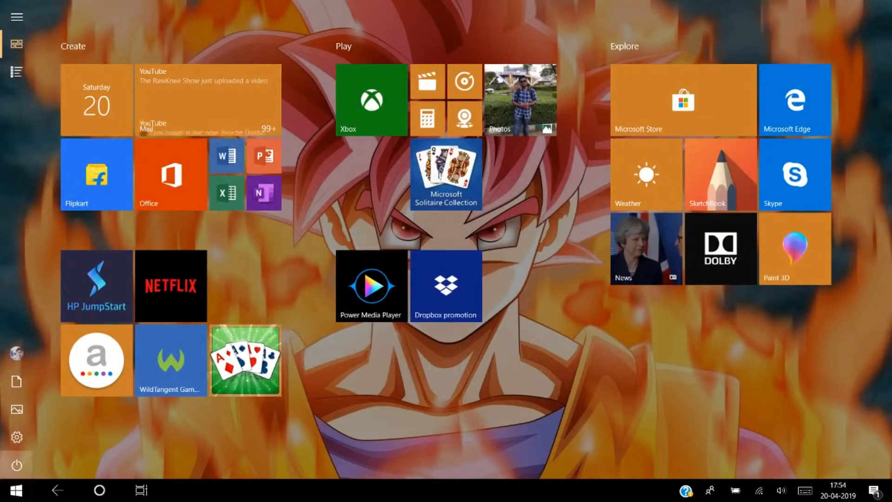
# Find Google Chrome among the installed apps, launch it, and switch to its new window
pyautogui.click(17, 72)
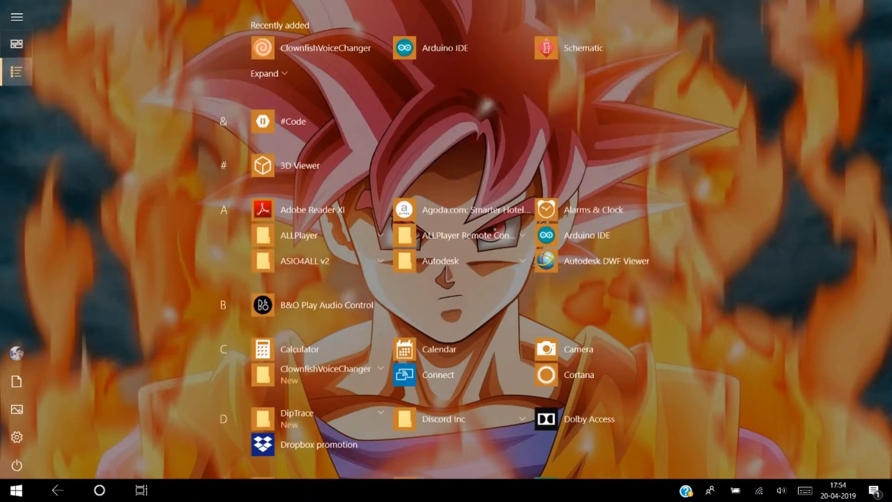
pyautogui.scroll(-6, 326, 176)
pyautogui.scroll(4, 326, 233)
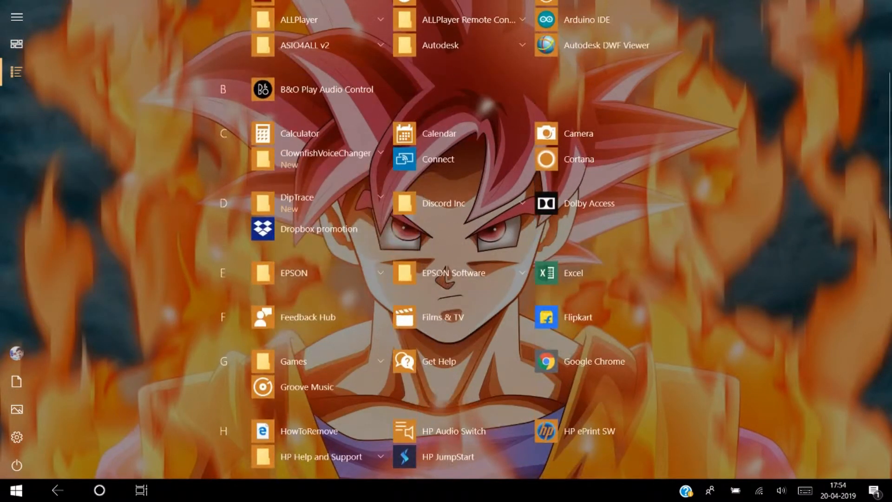
pyautogui.scroll(-8, 325, 233)
pyautogui.scroll(-7, 460, 191)
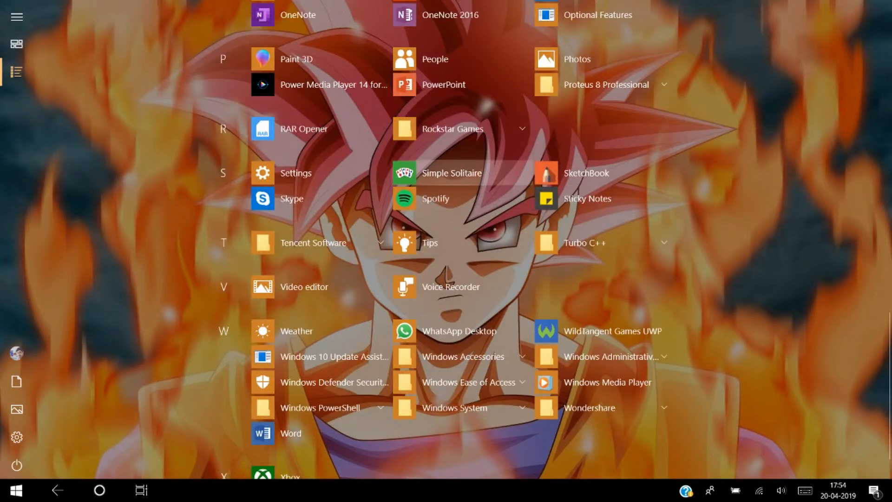
pyautogui.scroll(7, 451, 179)
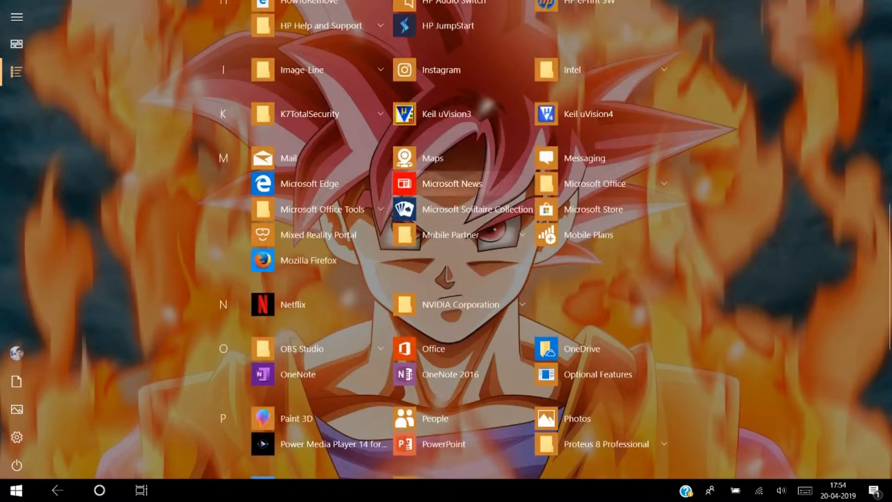
pyautogui.scroll(5, 451, 184)
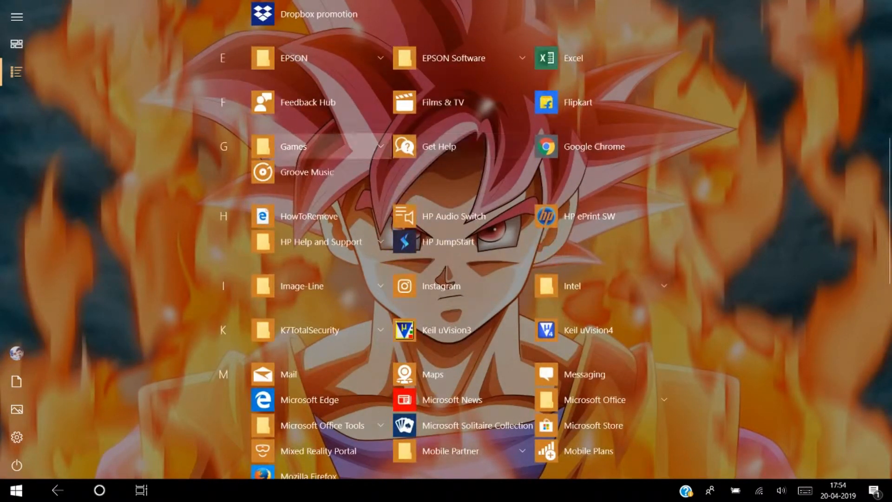
pyautogui.click(605, 147)
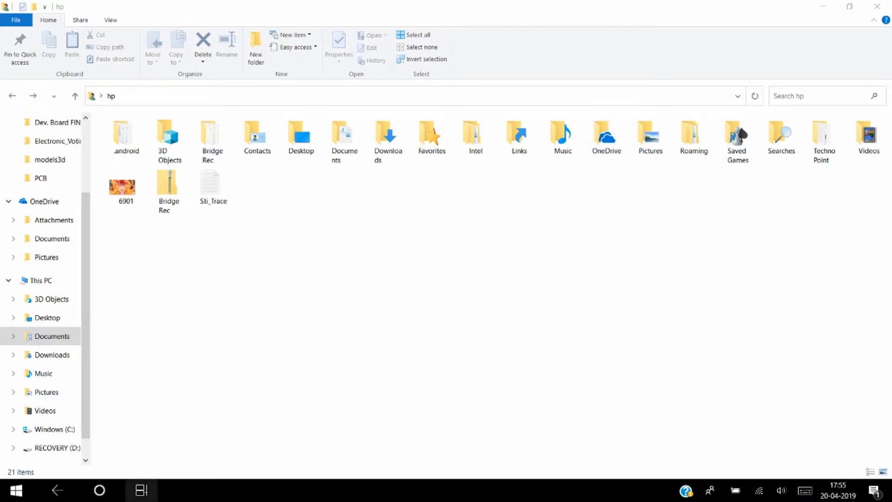
pyautogui.click(141, 489)
pyautogui.click(424, 268)
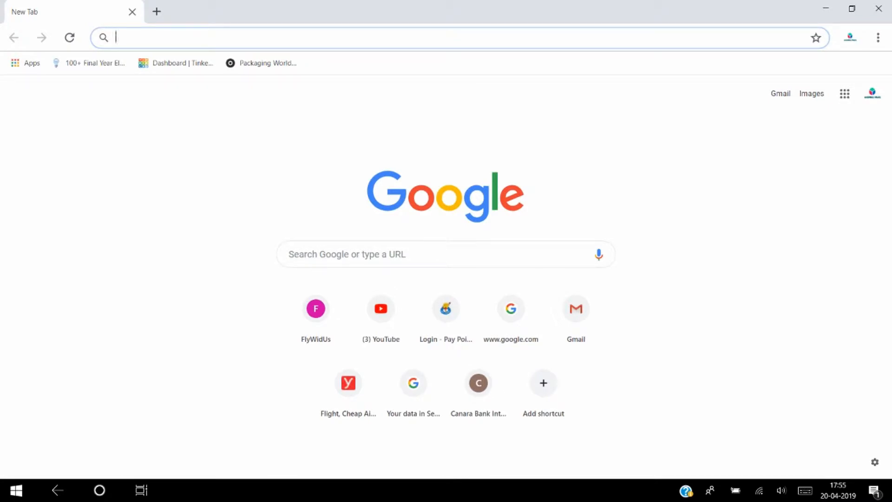
# Go to jlcpcb.com and sign in to the account
pyautogui.write('jlcpcb.com')
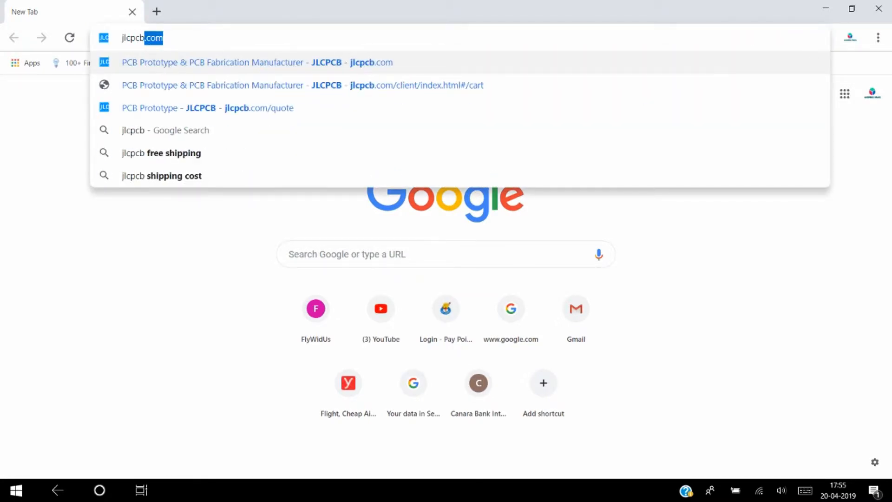
pyautogui.press('Return')
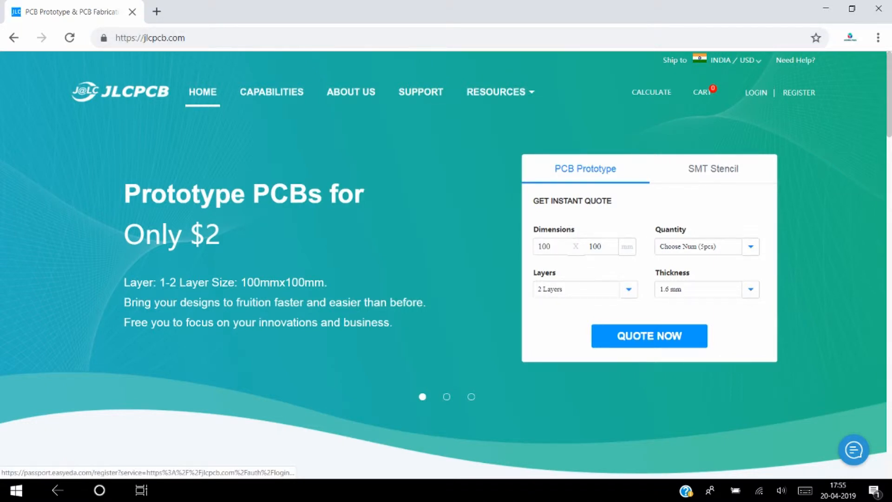
pyautogui.click(798, 93)
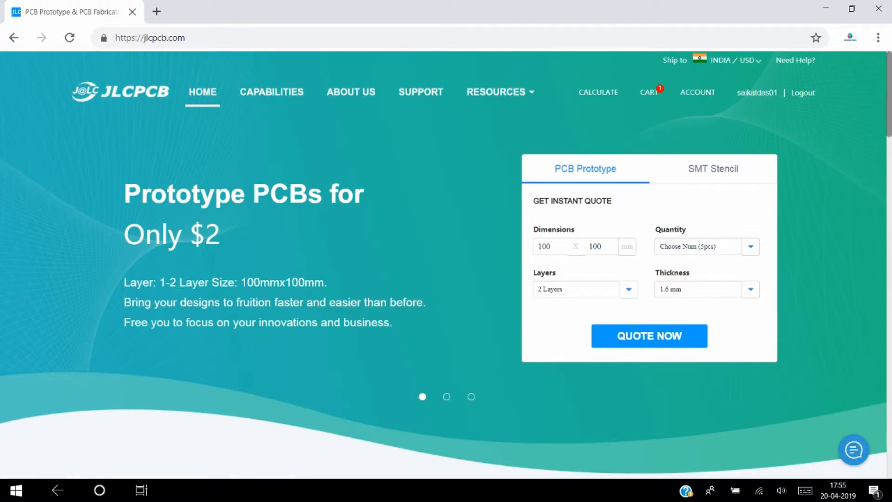
# Look over the JLCPCB home page and open the PCB prototype quote page with the preset board options
pyautogui.scroll(-5, 447, 261)
pyautogui.scroll(2, 446, 260)
pyautogui.scroll(3, 446, 260)
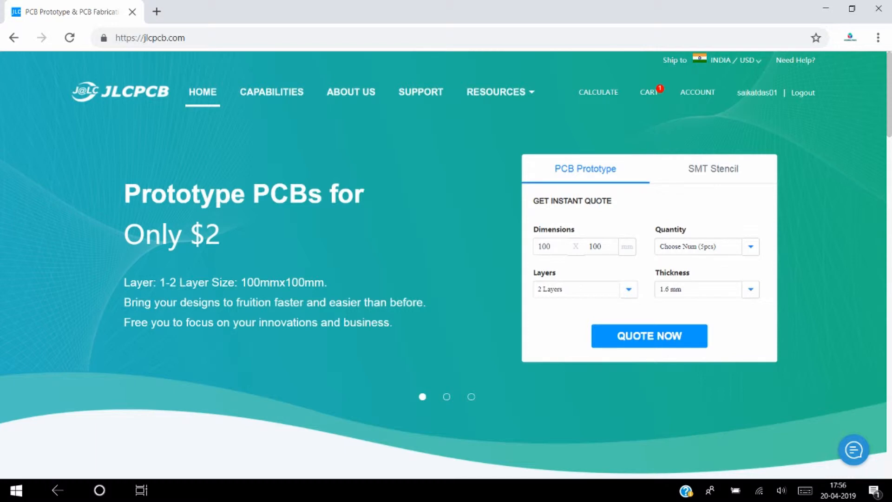
pyautogui.moveTo(125, 192); pyautogui.dragTo(220, 234)
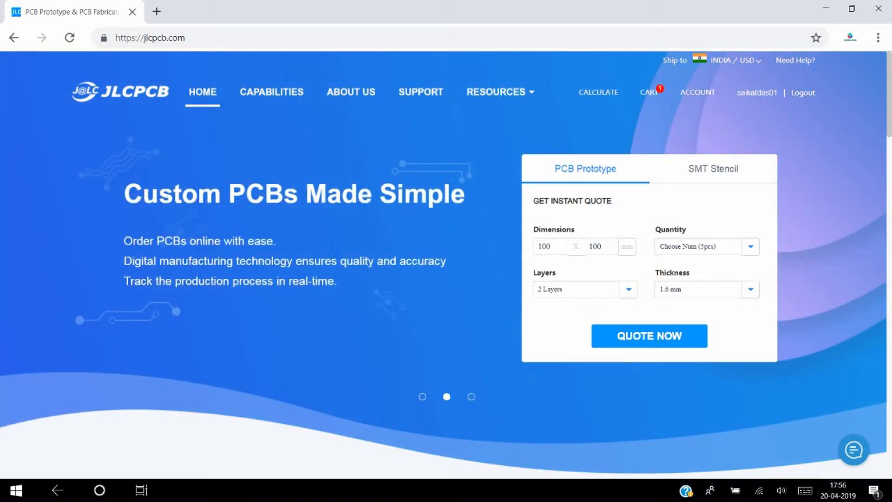
pyautogui.click(649, 336)
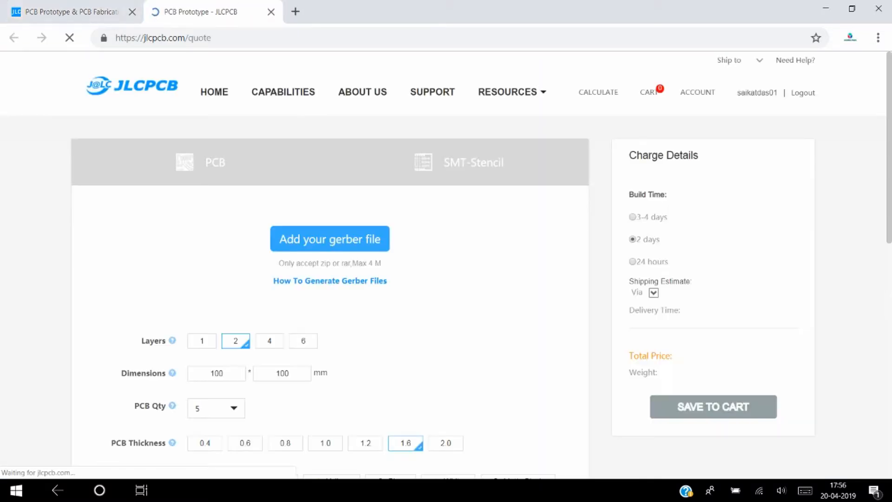
pyautogui.click(72, 12)
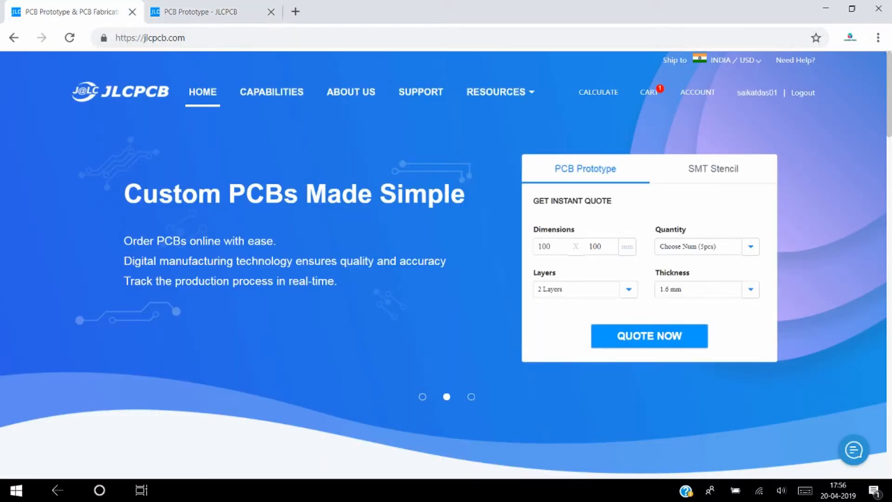
pyautogui.click(196, 11)
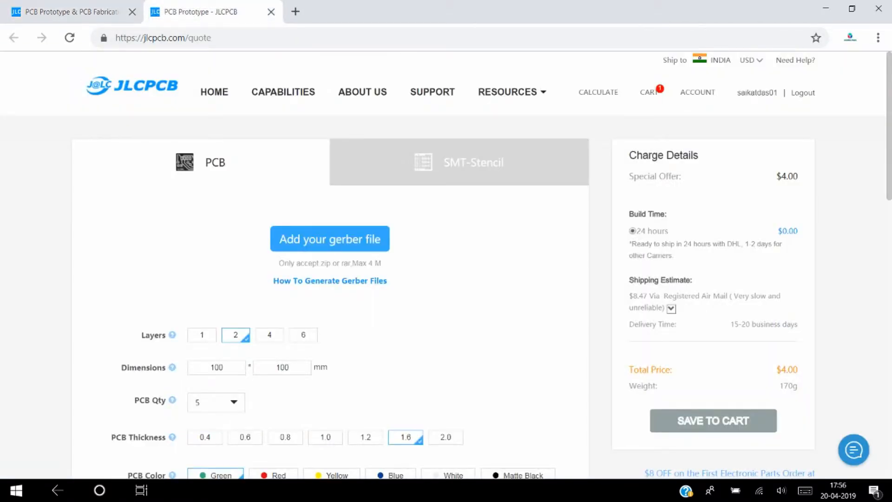
# Upload the zipped Bridge Rec folder from the hp folder as the quote's Gerber file
pyautogui.click(330, 239)
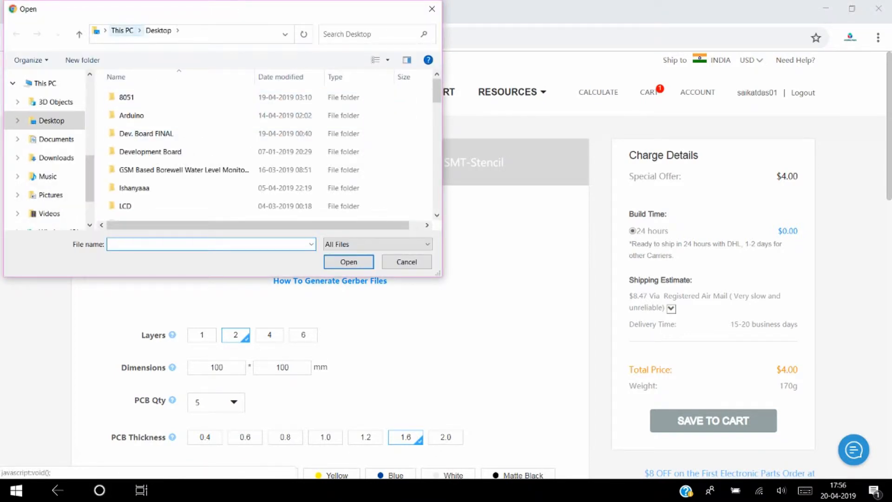
pyautogui.click(106, 30)
pyautogui.click(119, 72)
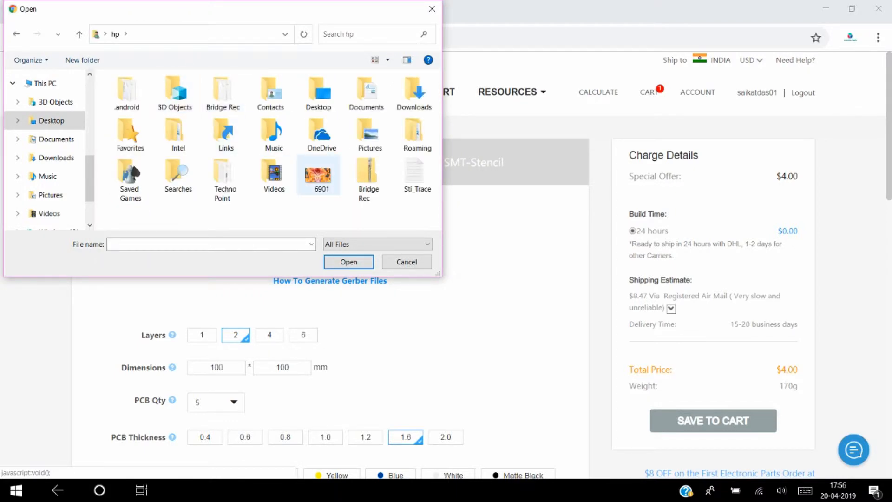
pyautogui.click(366, 179)
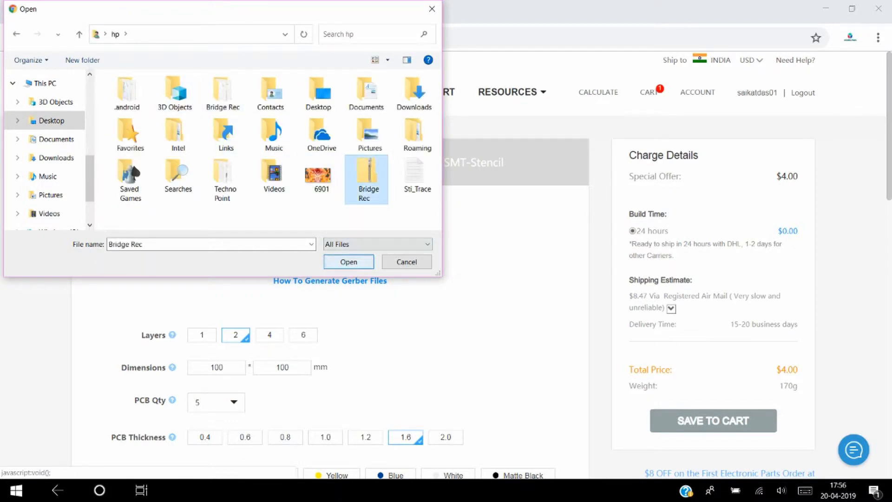
pyautogui.click(348, 261)
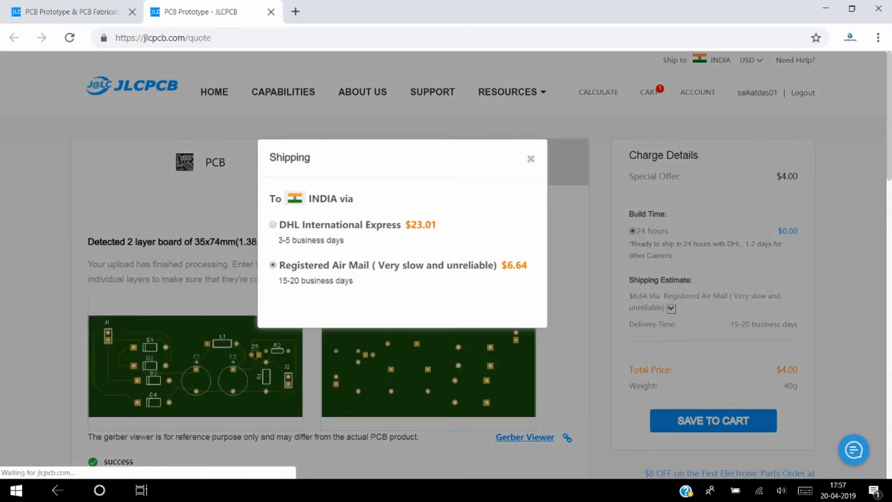
# Dismiss the shipping options, review the uploaded board's previews and charge details, and open the board in the Gerber Viewer
pyautogui.press('Escape')
pyautogui.scroll(-1, 446, 264)
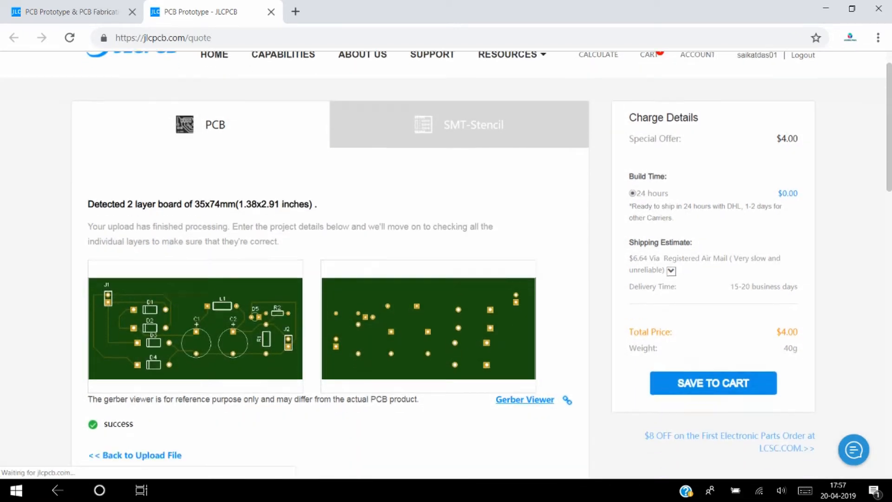
pyautogui.scroll(1, 446, 265)
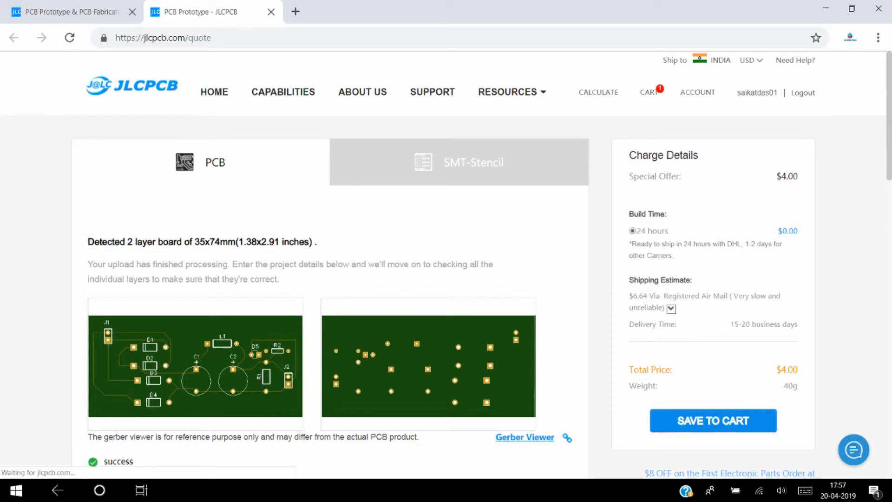
pyautogui.moveTo(793, 176); pyautogui.dragTo(777, 177)
pyautogui.click(778, 176)
pyautogui.scroll(-1, 446, 265)
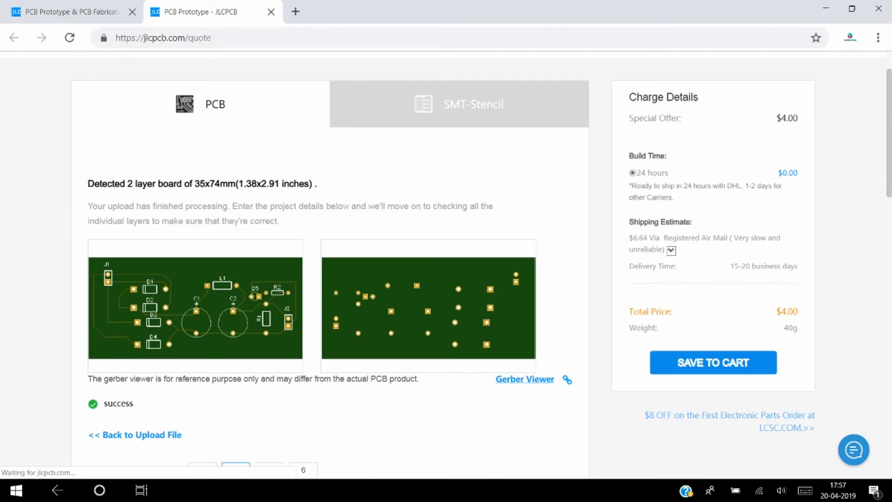
pyautogui.scroll(1, 446, 264)
pyautogui.scroll(-1, 447, 265)
pyautogui.click(525, 380)
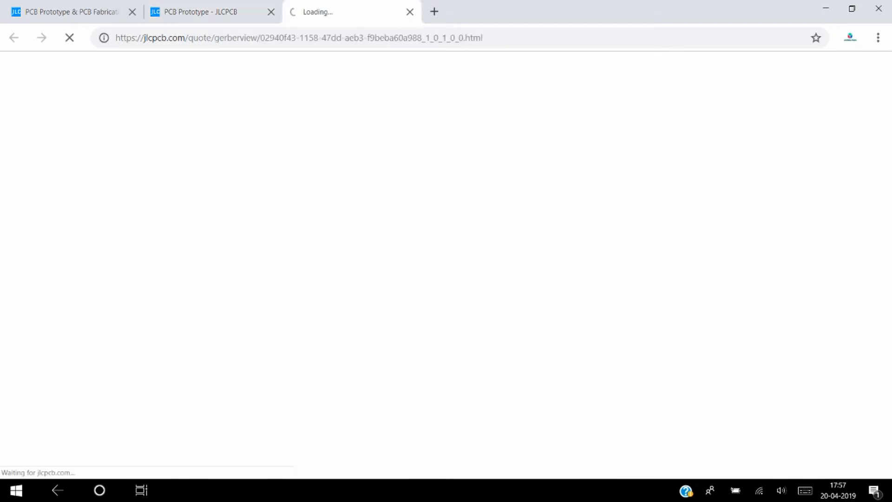
# Return to the PCB quote page and review the upload status, board settings and available PCB quantities
pyautogui.click(201, 12)
pyautogui.scroll(1, 446, 265)
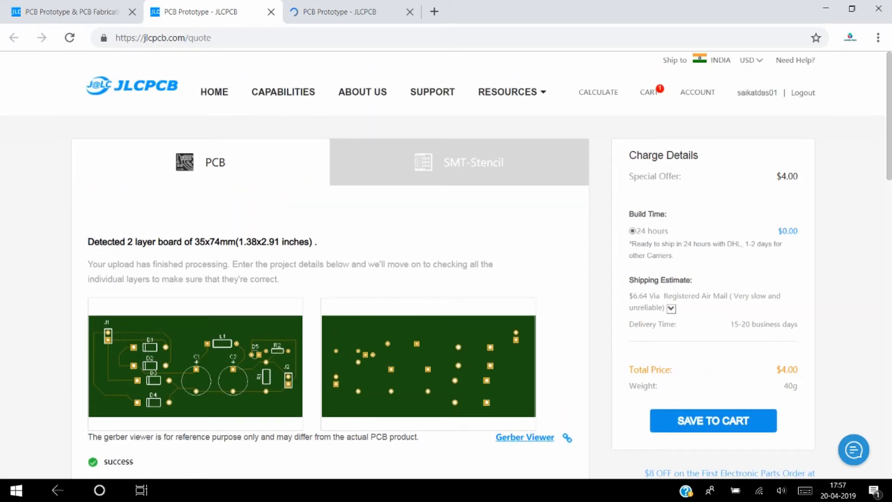
pyautogui.scroll(-1, 447, 265)
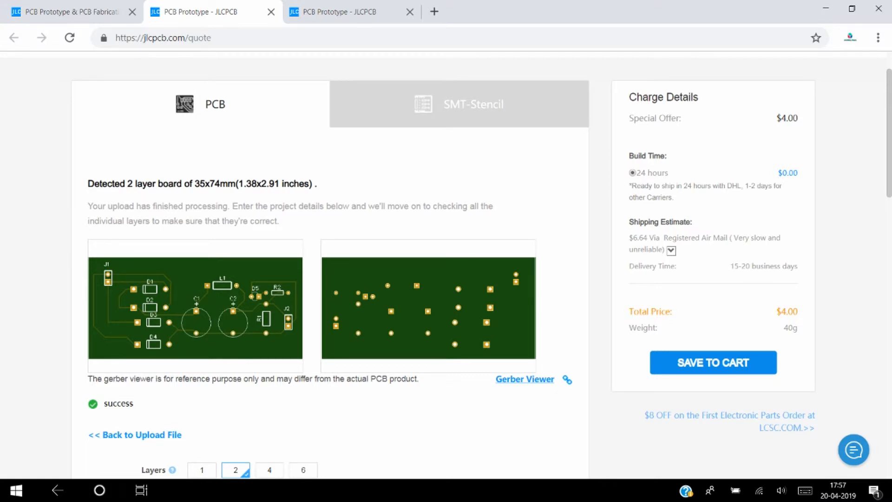
pyautogui.scroll(-2, 446, 265)
pyautogui.scroll(1, 446, 265)
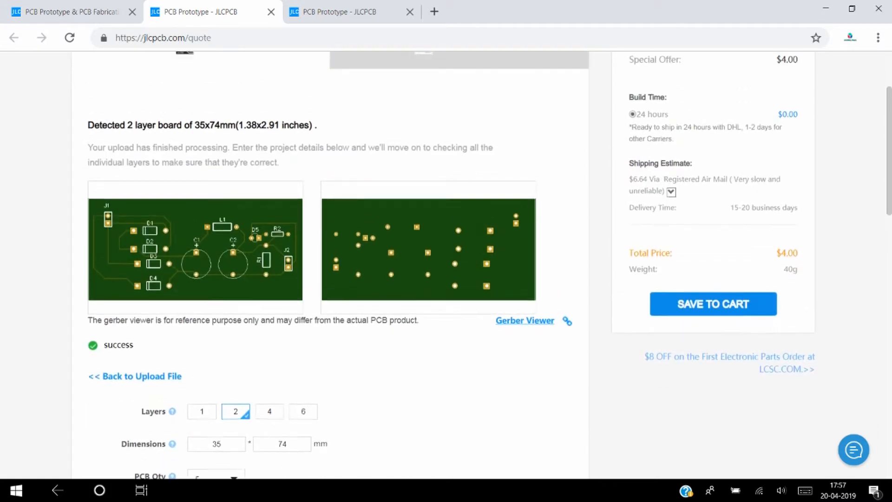
pyautogui.moveTo(134, 346); pyautogui.dragTo(104, 346)
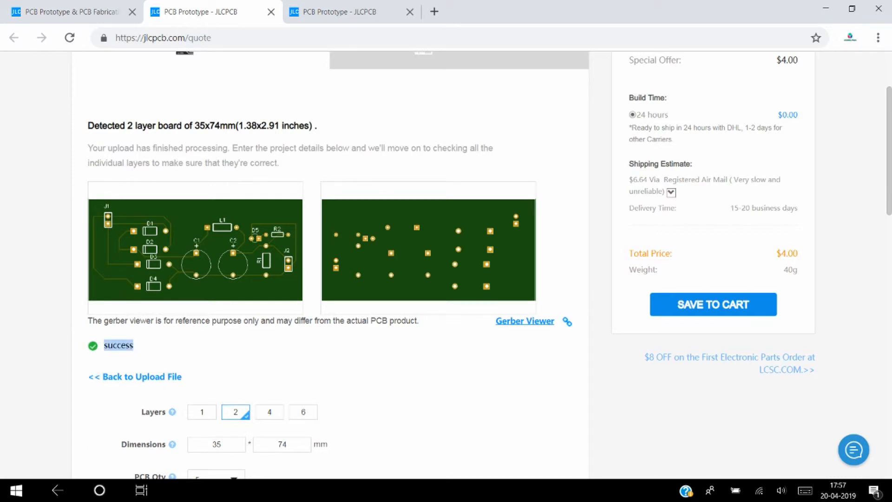
pyautogui.scroll(-5, 446, 265)
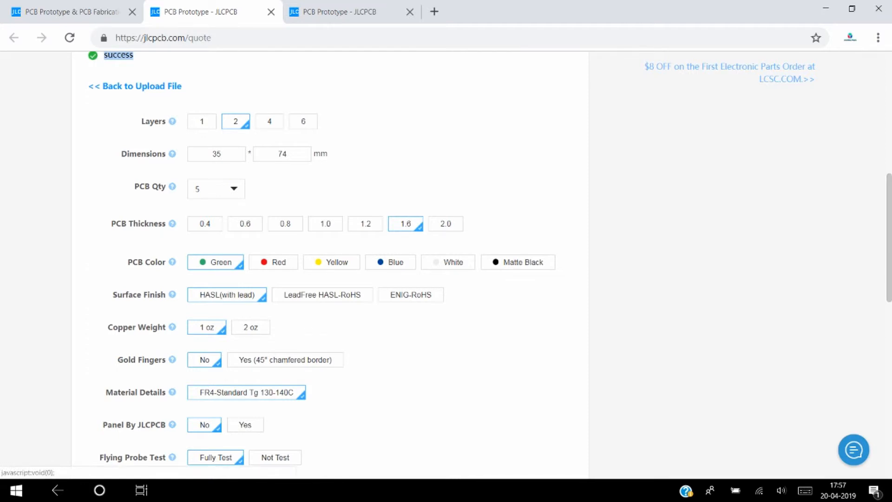
pyautogui.click(216, 189)
pyautogui.click(216, 189)
# Save the uploaded board to the cart with the quantity kept at 5
pyautogui.scroll(1, 446, 265)
pyautogui.scroll(1, 446, 264)
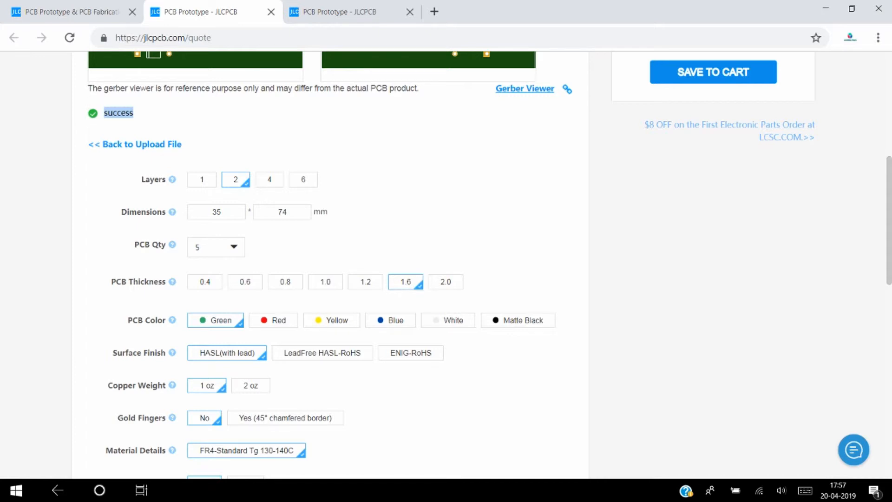
pyautogui.scroll(4, 446, 265)
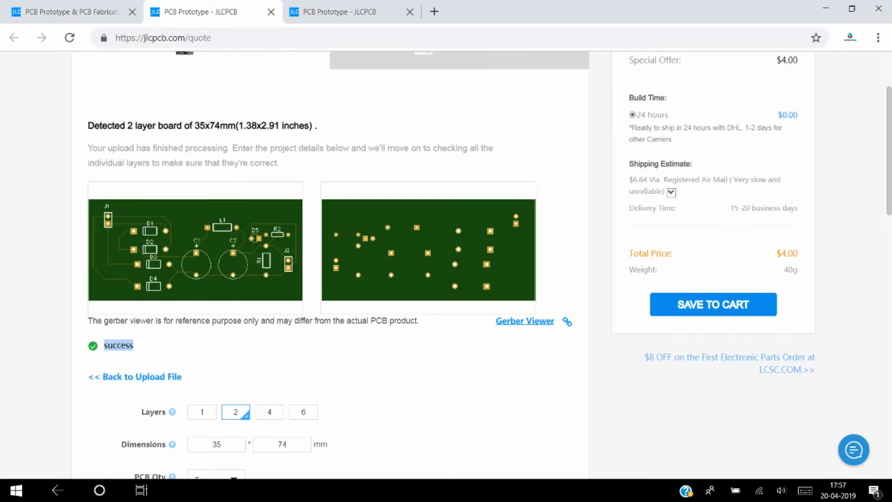
pyautogui.scroll(2, 446, 265)
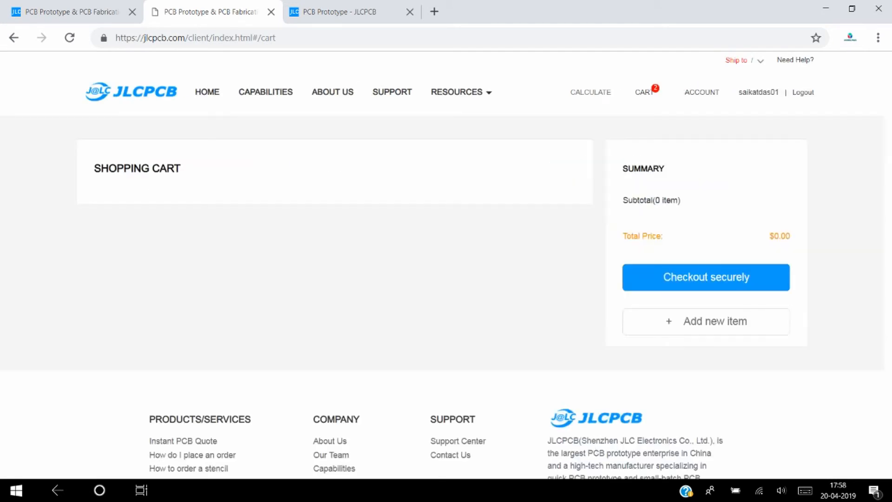
# Deselect the Dev. Board FINAL item in the shopping cart and proceed to checkout with only the Bridge Rec board
pyautogui.scroll(-3, 446, 265)
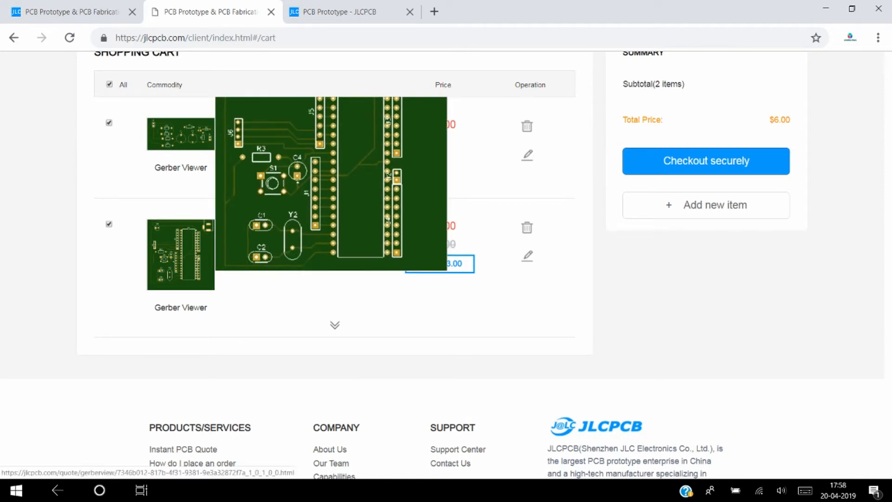
pyautogui.scroll(1, 446, 233)
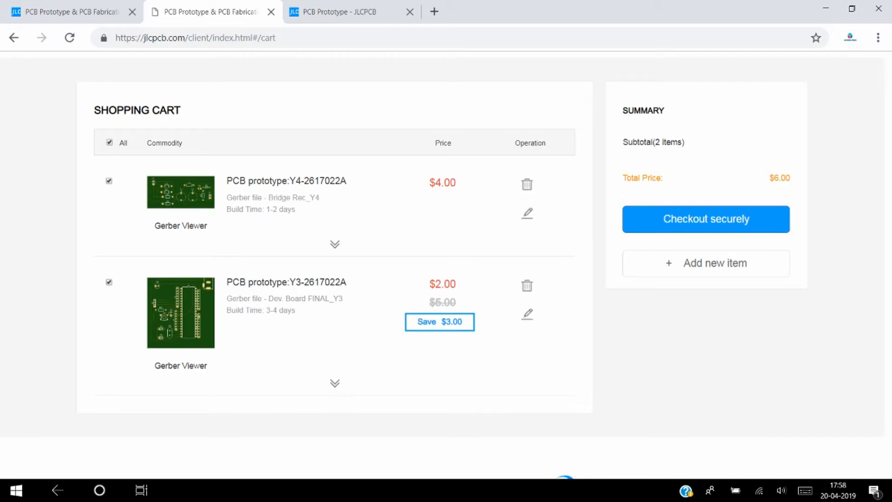
pyautogui.click(109, 282)
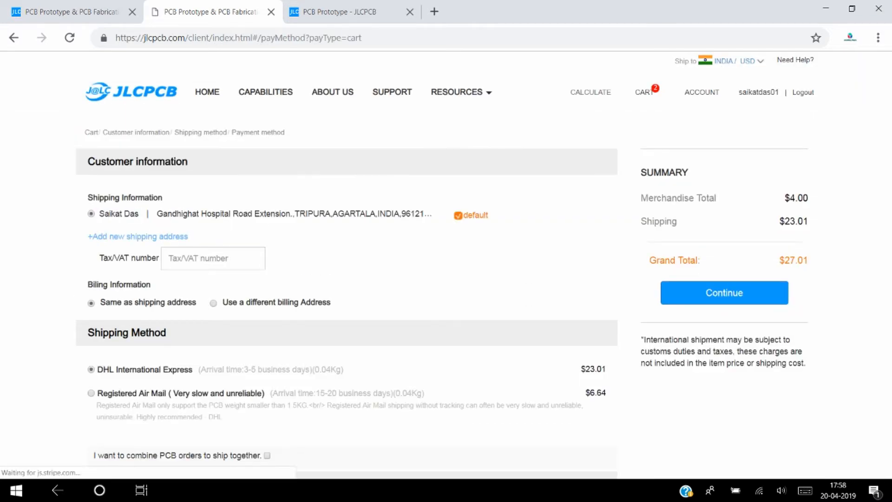
# Review the customer, shipping and payment sections of the checkout, and choose Registered Air Mail as the shipping method
pyautogui.scroll(-3, 346, 262)
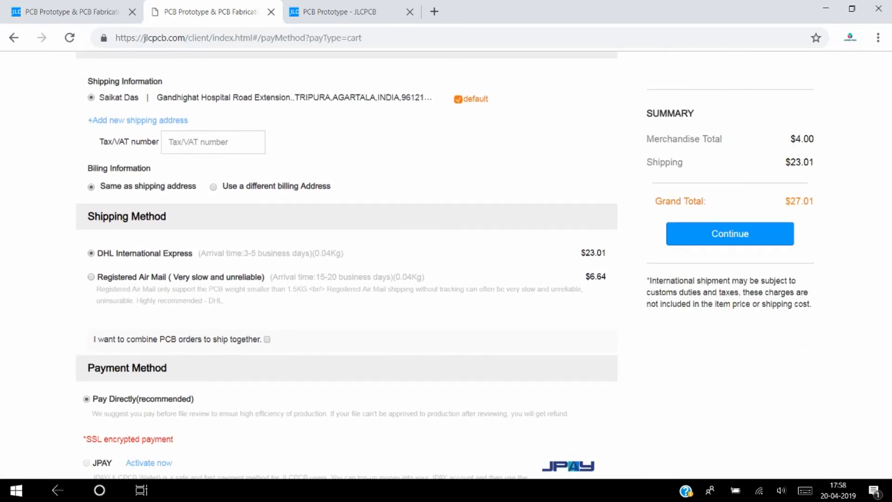
pyautogui.scroll(3, 346, 263)
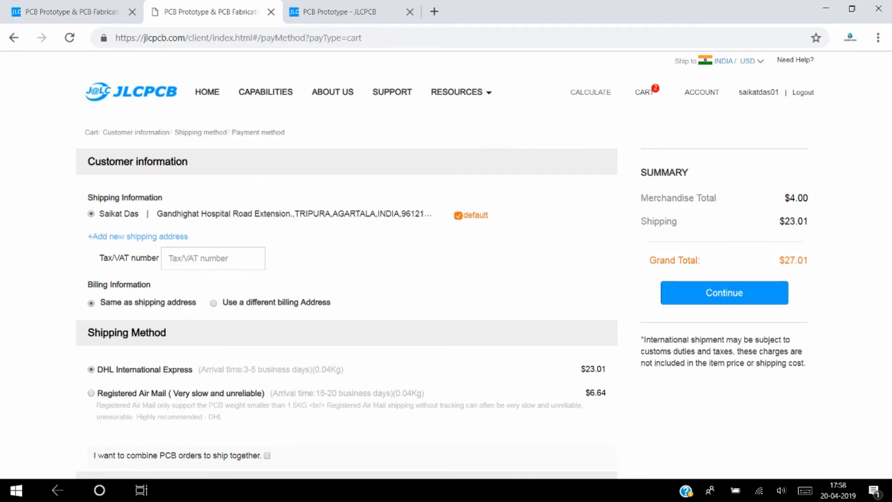
pyautogui.scroll(-3, 346, 263)
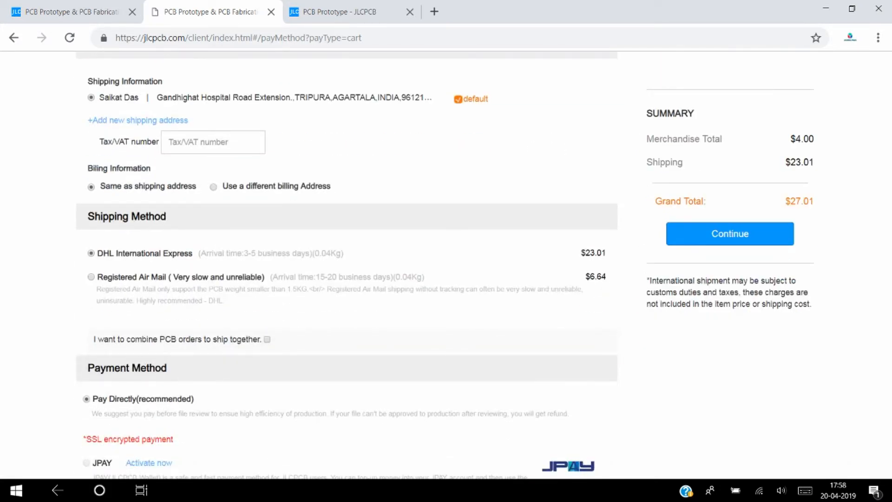
pyautogui.scroll(-1, 347, 265)
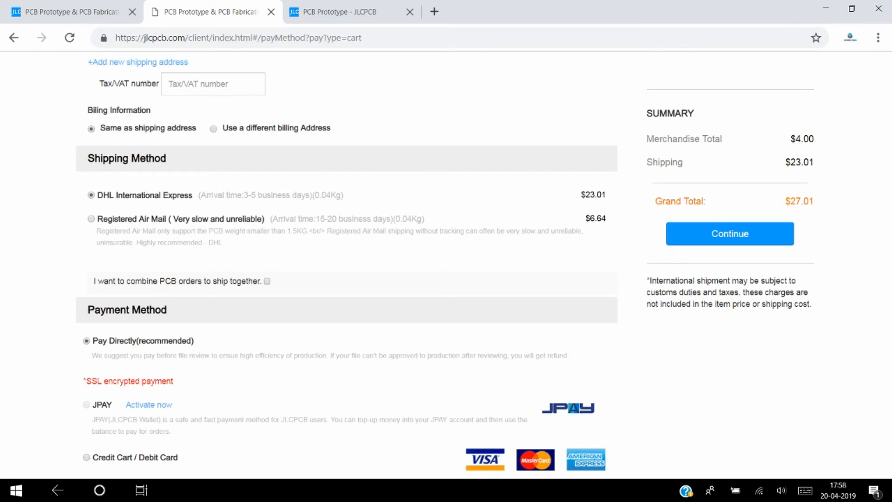
pyautogui.moveTo(581, 195); pyautogui.dragTo(595, 195)
pyautogui.click(594, 195)
pyautogui.click(91, 219)
# Compare the card and PayPal payment options, and select credit / debit card as the payment method
pyautogui.scroll(-5, 347, 265)
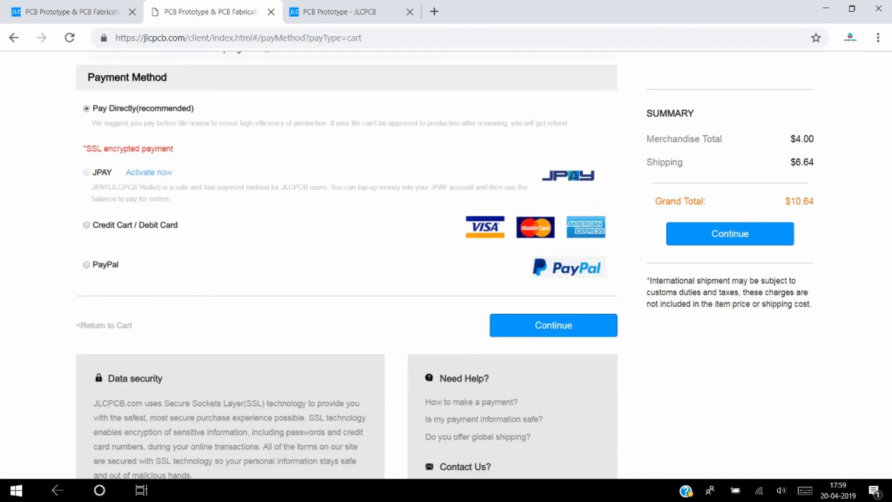
pyautogui.click(87, 225)
pyautogui.scroll(-1, 346, 265)
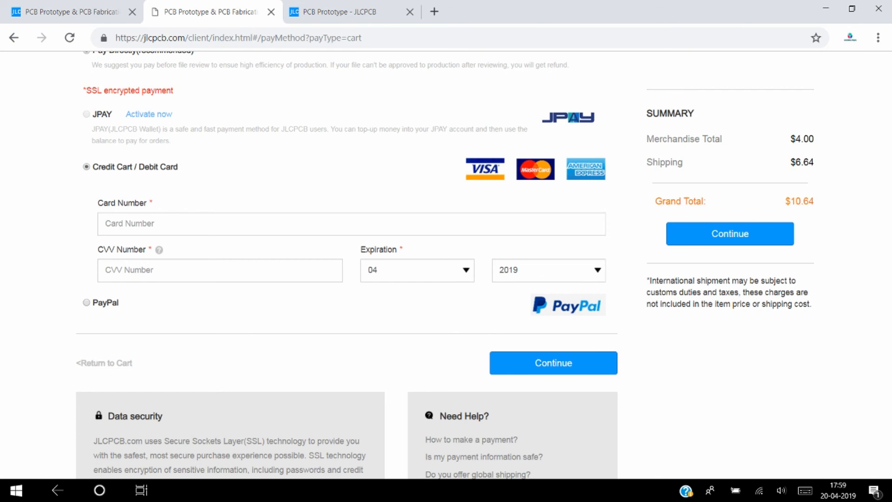
pyautogui.click(87, 303)
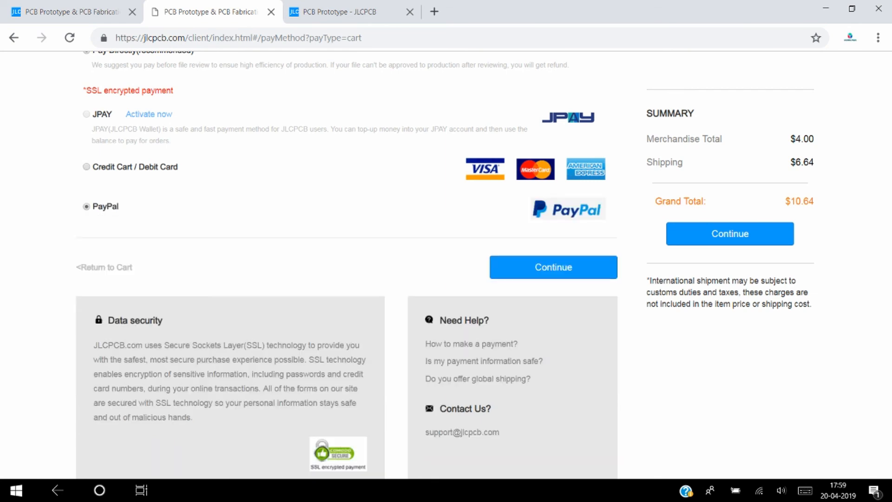
pyautogui.scroll(1, 348, 265)
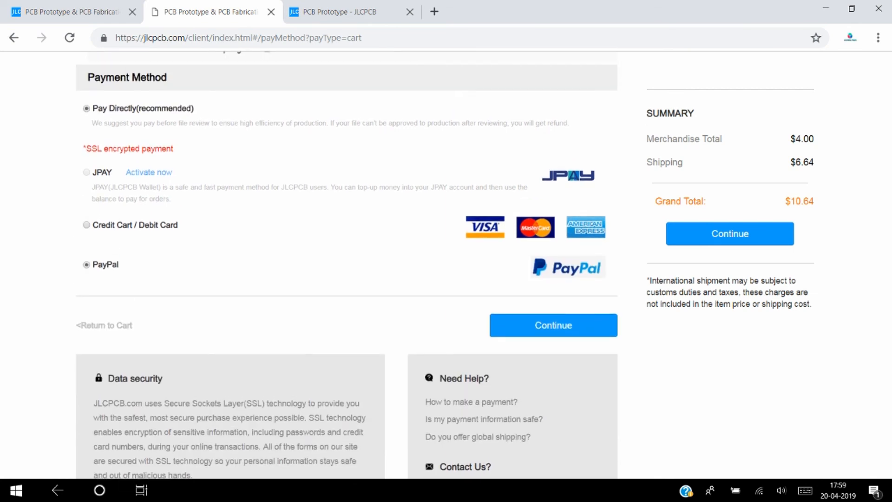
pyautogui.click(86, 225)
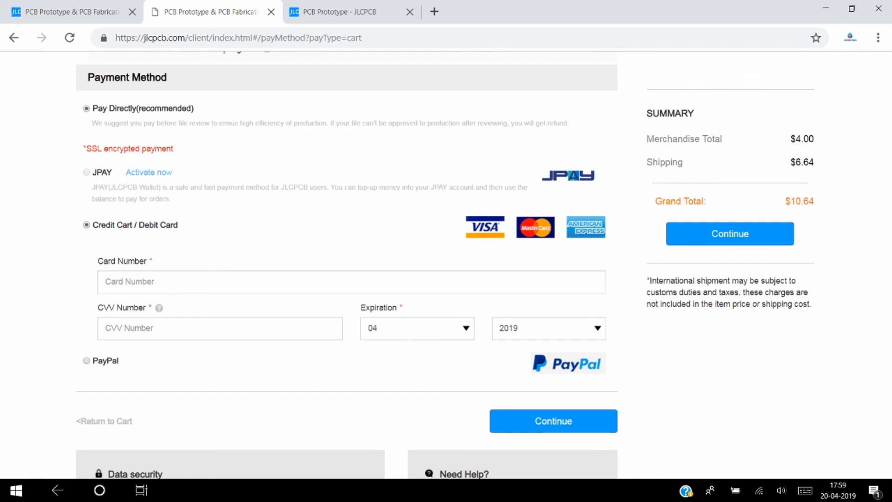